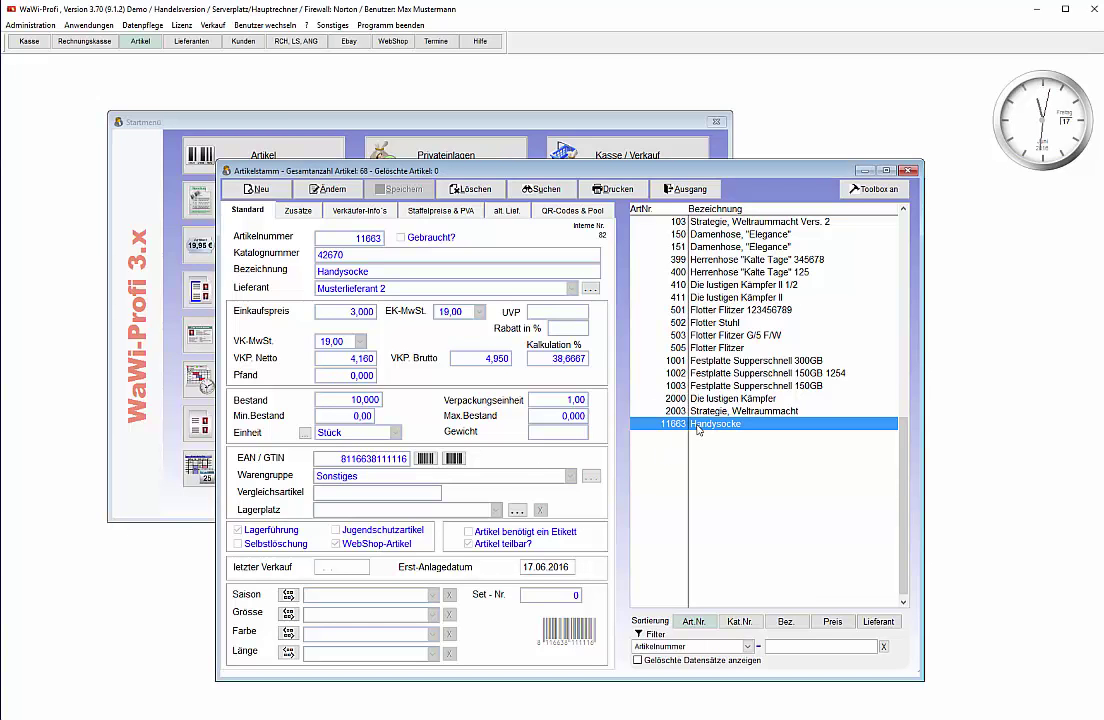
- Compare the Handysocke article record with the stock line on its web shop page
double_click(698, 428)
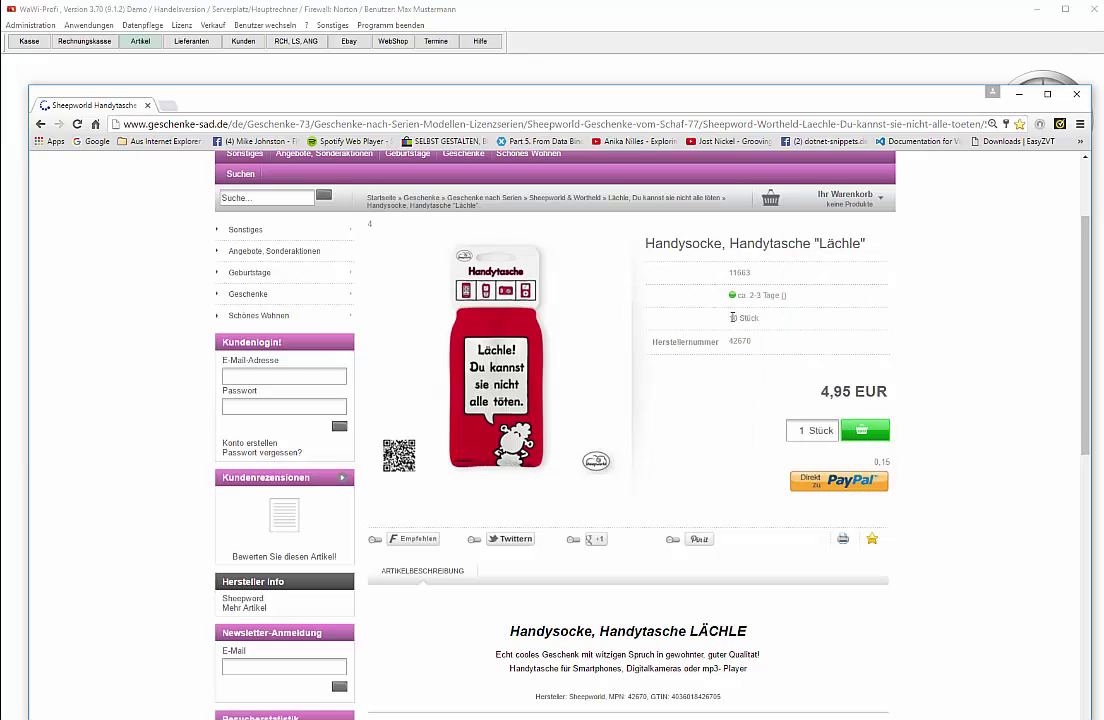
double_click(745, 317)
drag(737, 316, 722, 318)
click(569, 22)
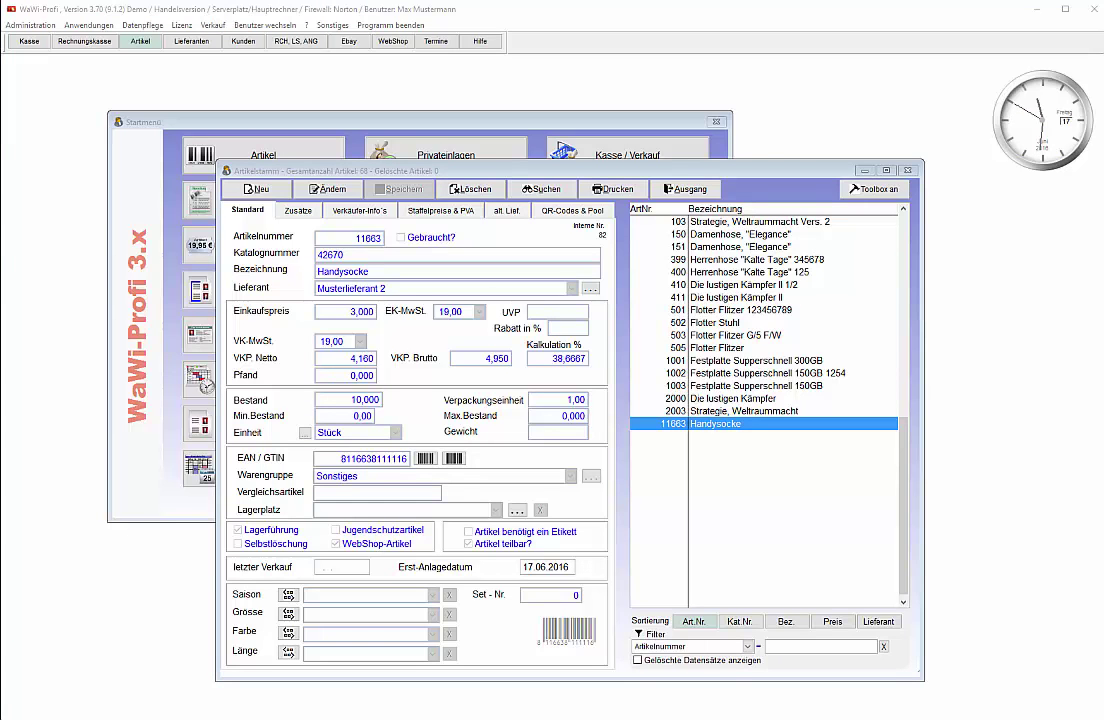
- Open the Gambio web shop sales and view the Windows 32-bit MSI installer on the linked MySQL Connector/ODBC download page
click(307, 26)
mouse_move(212, 26)
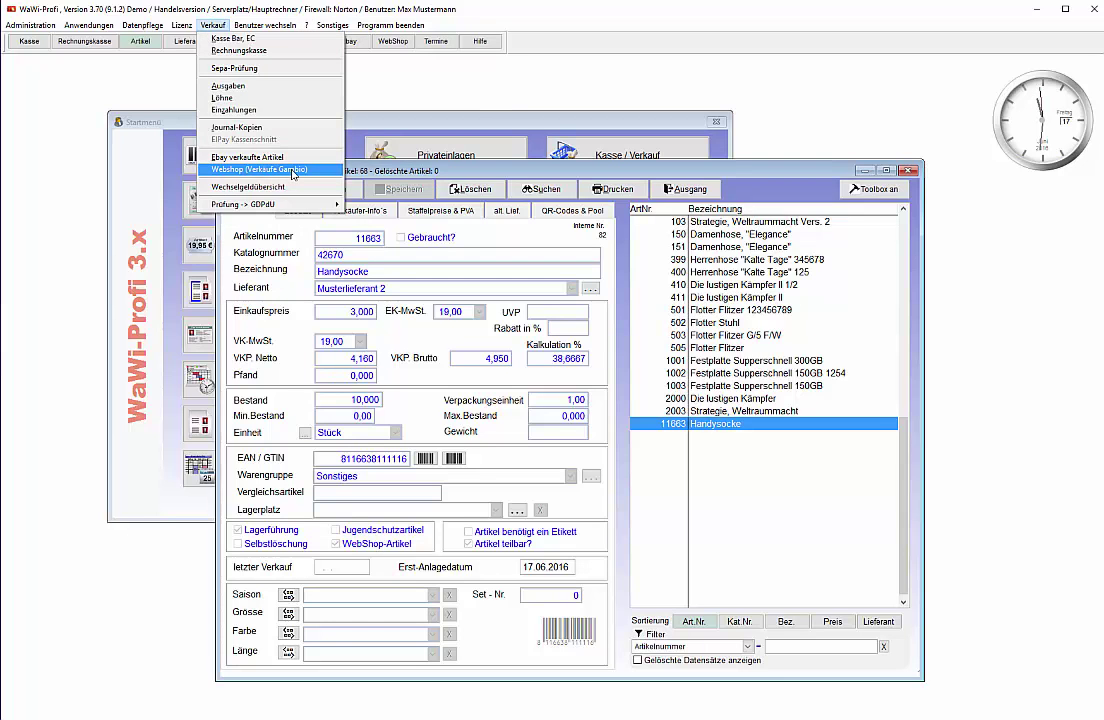
click(292, 170)
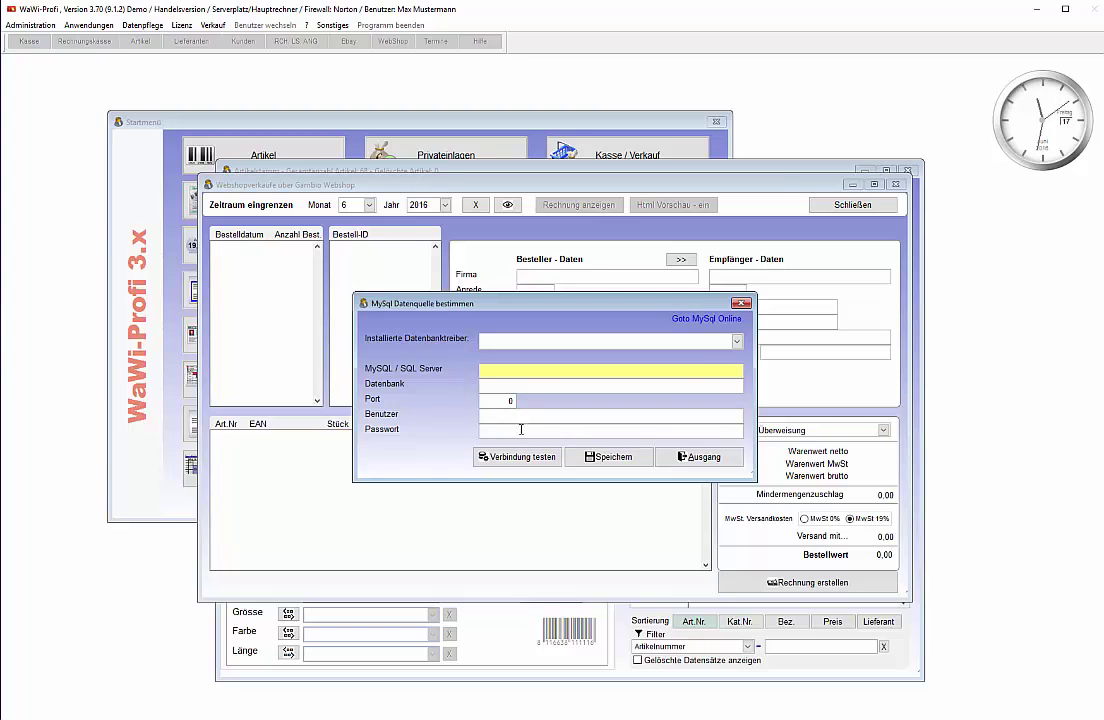
click(698, 322)
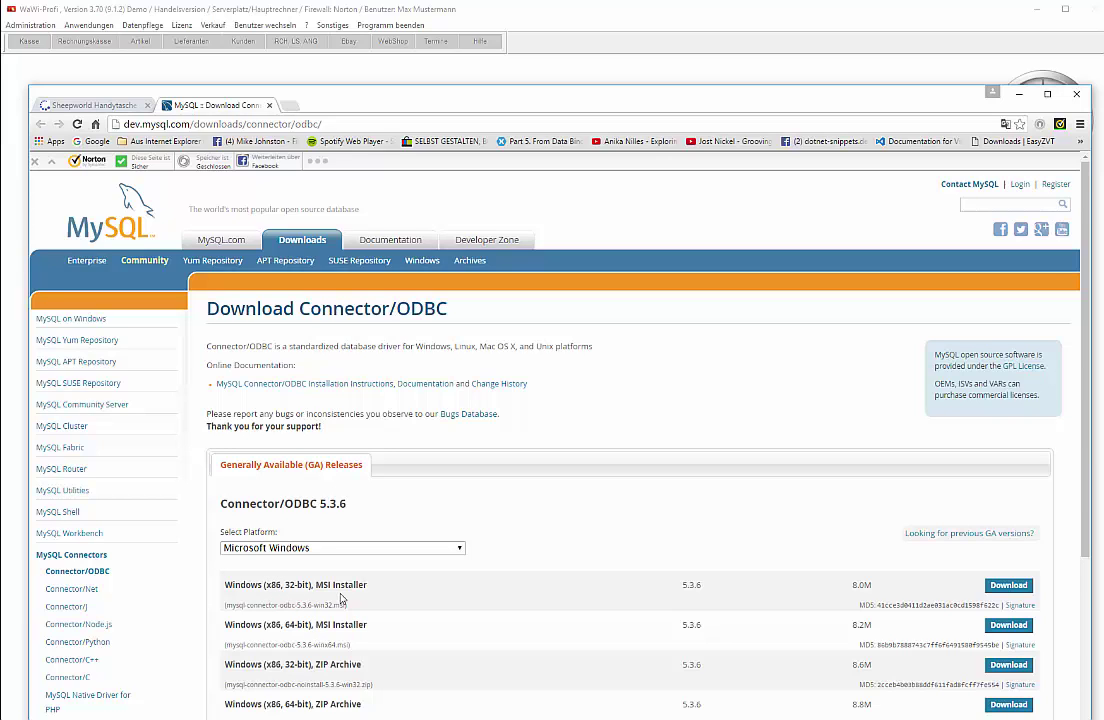
double_click(291, 585)
click(491, 16)
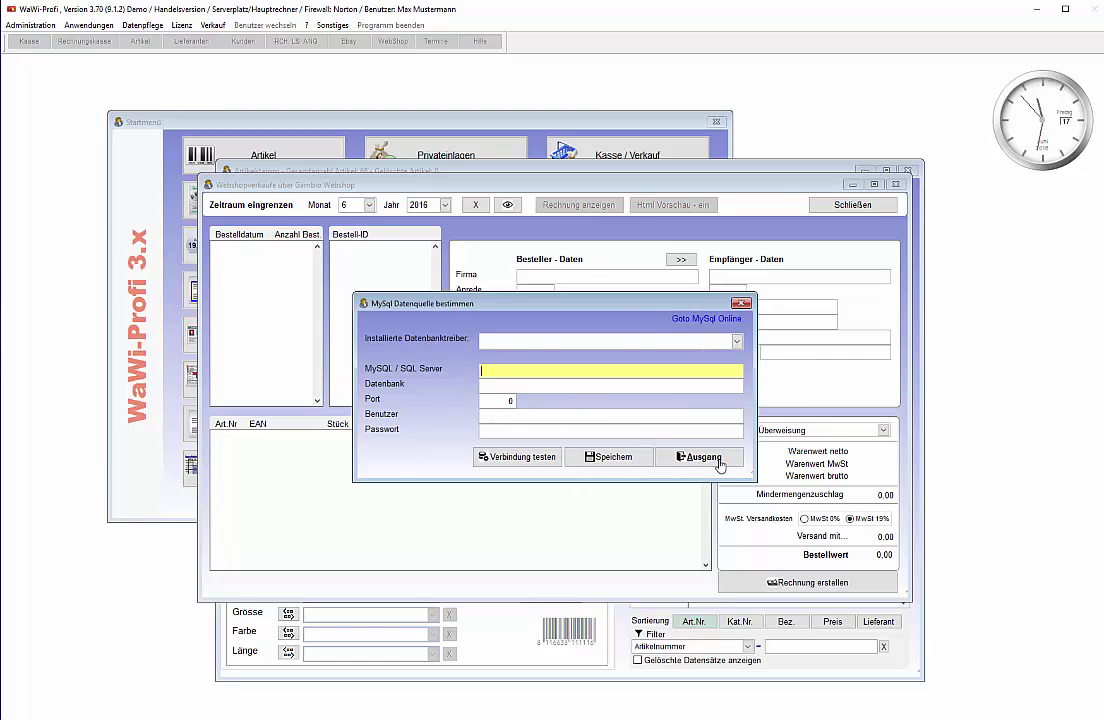
- Choose MySQL ODBC 5.3 Unicode Driver as the installed database driver for the MySQL data source
click(737, 341)
scroll(851, 375, down, 2)
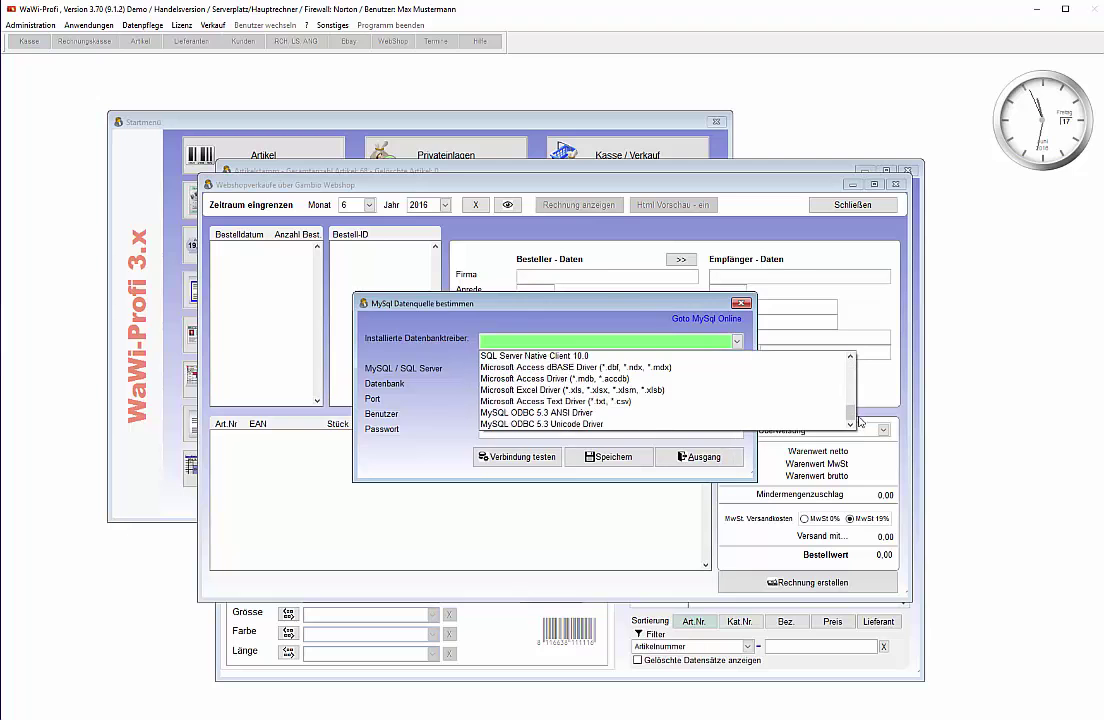
click(689, 343)
click(741, 343)
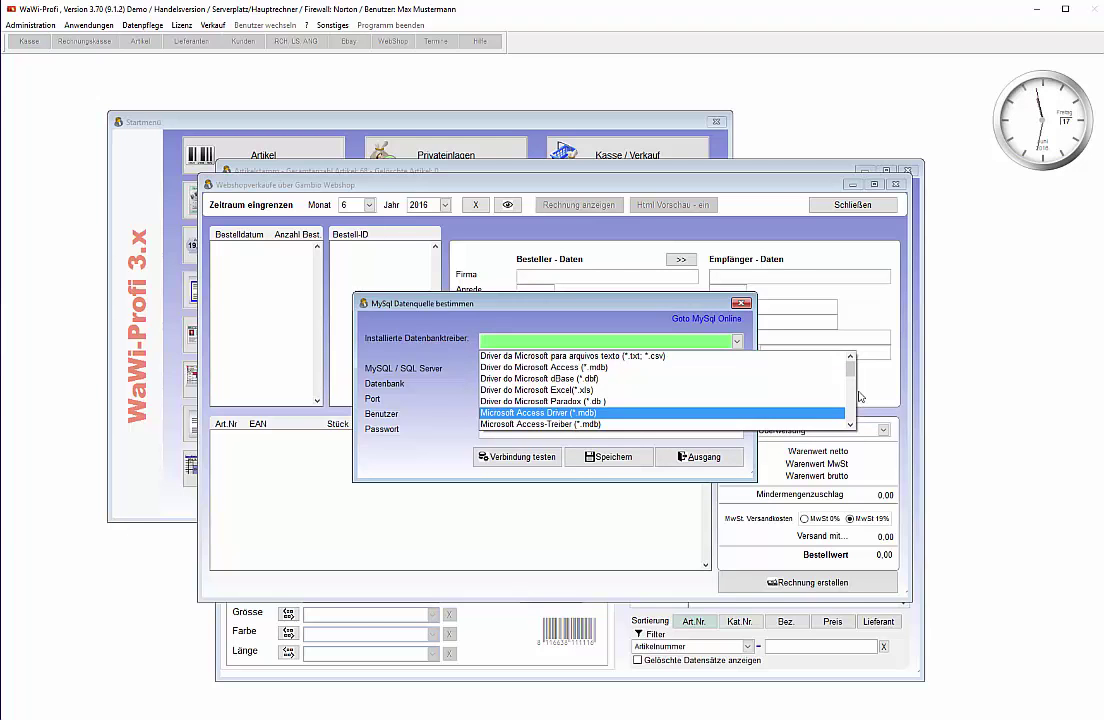
scroll(530, 420, down, 3)
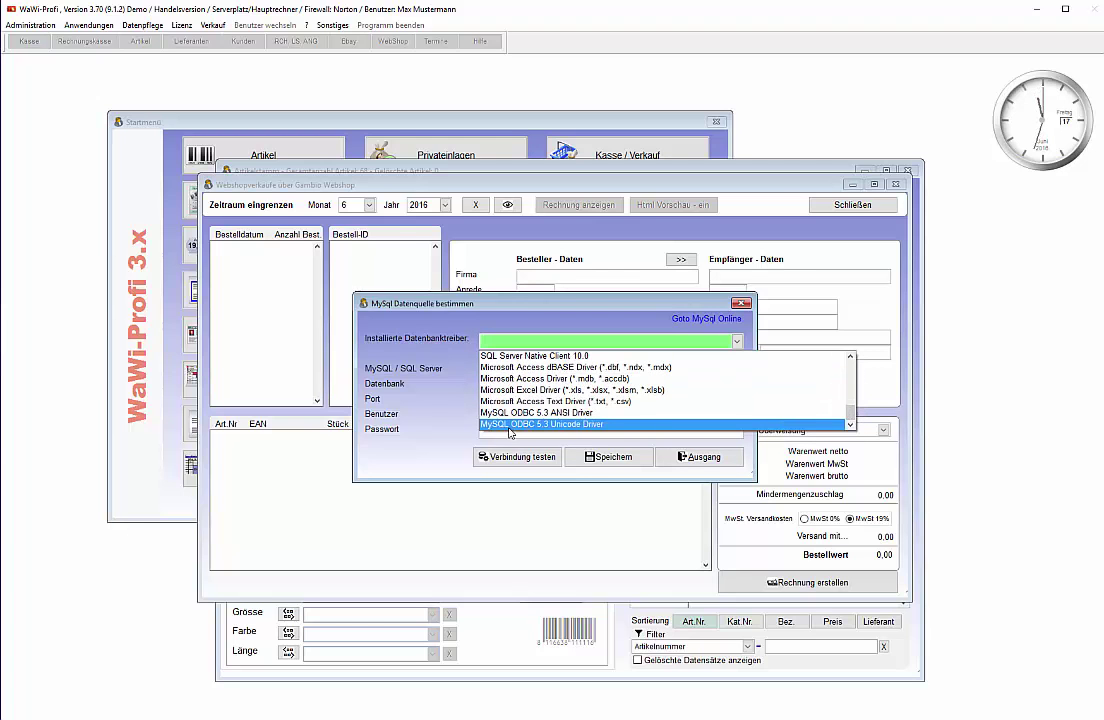
click(561, 425)
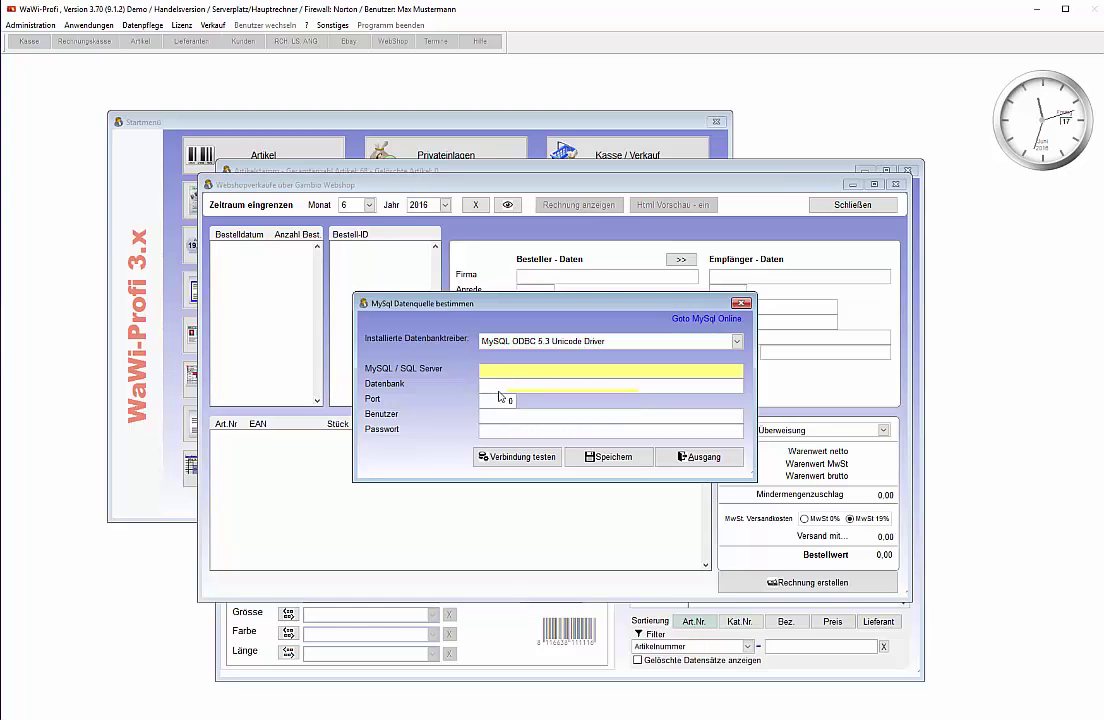
- Review the database, port, user and password fields of the MySQL data source, and close the web shop sales without saving
key(Tab)
key(Tab)
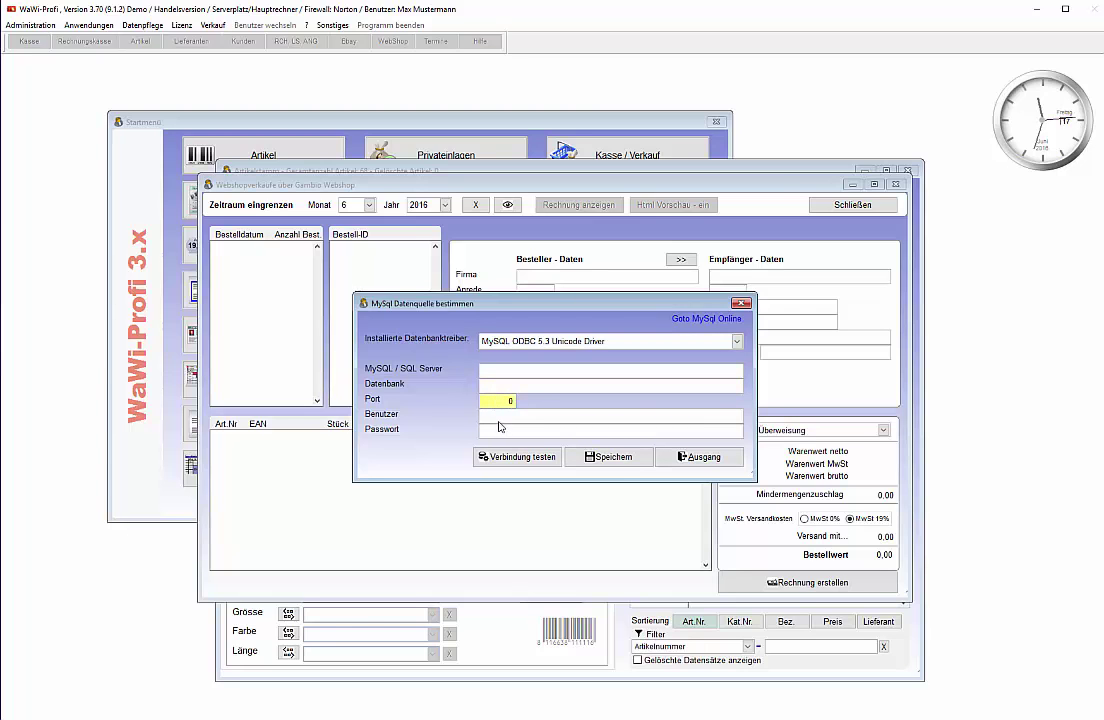
key(Tab)
key(Tab)
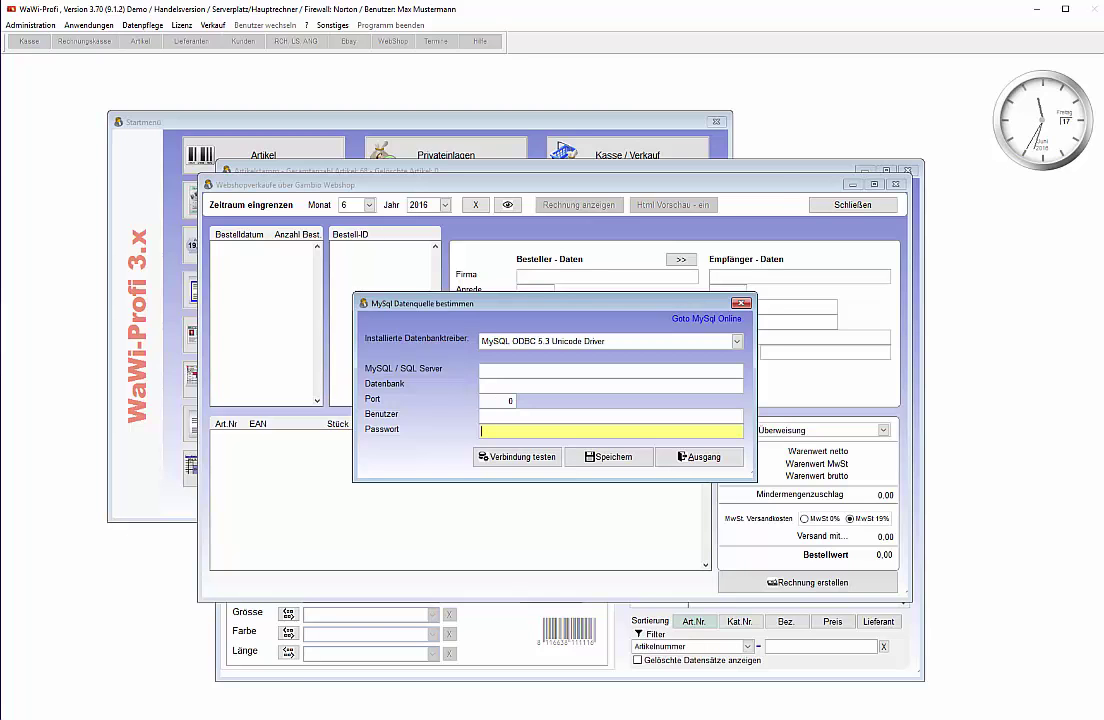
key(Escape)
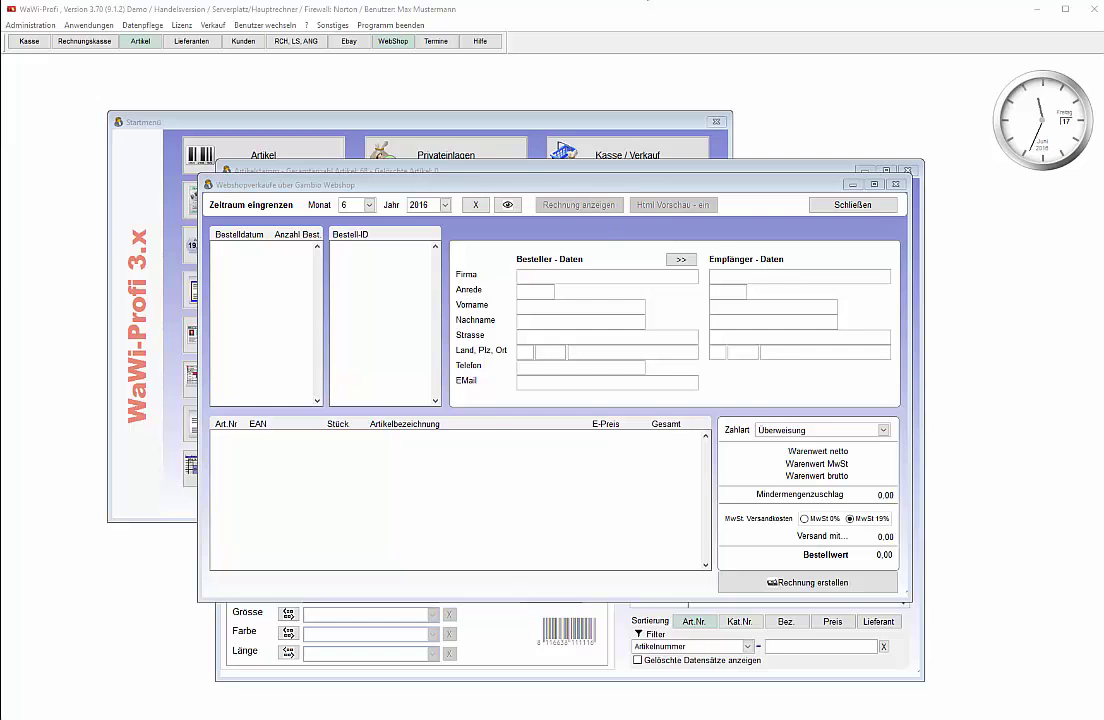
key(Escape)
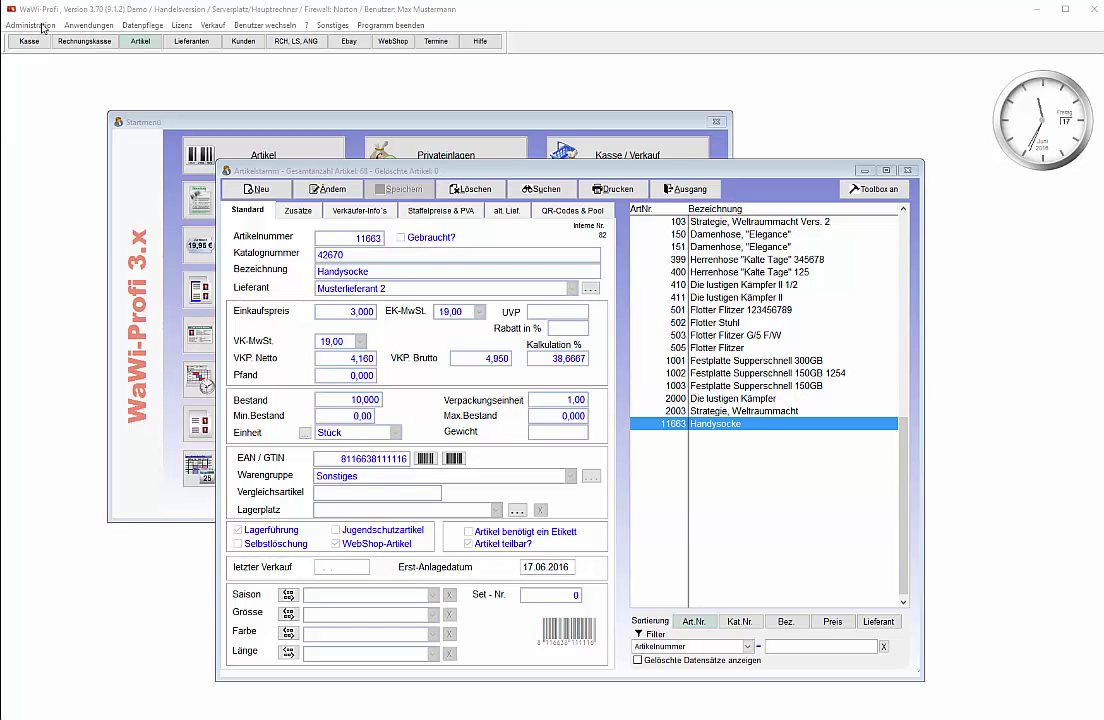
- Enable real-time stock synchronisation after a sale for Gambio in the article master system settings and accept the restart notice
click(31, 25)
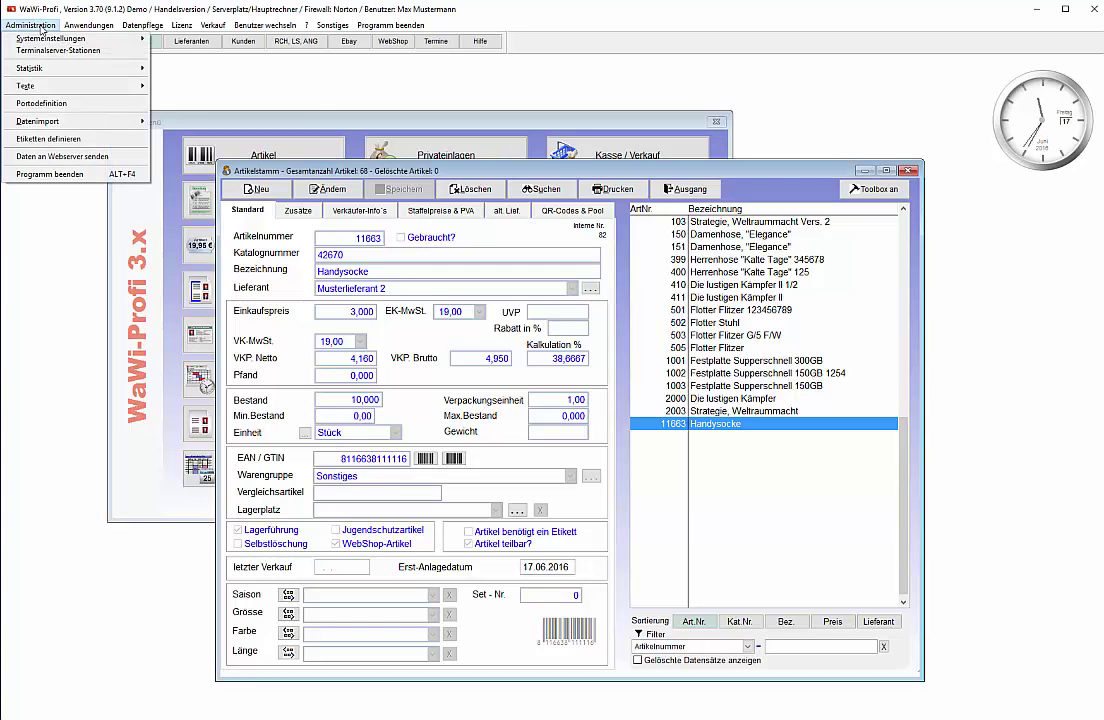
mouse_move(47, 39)
click(166, 40)
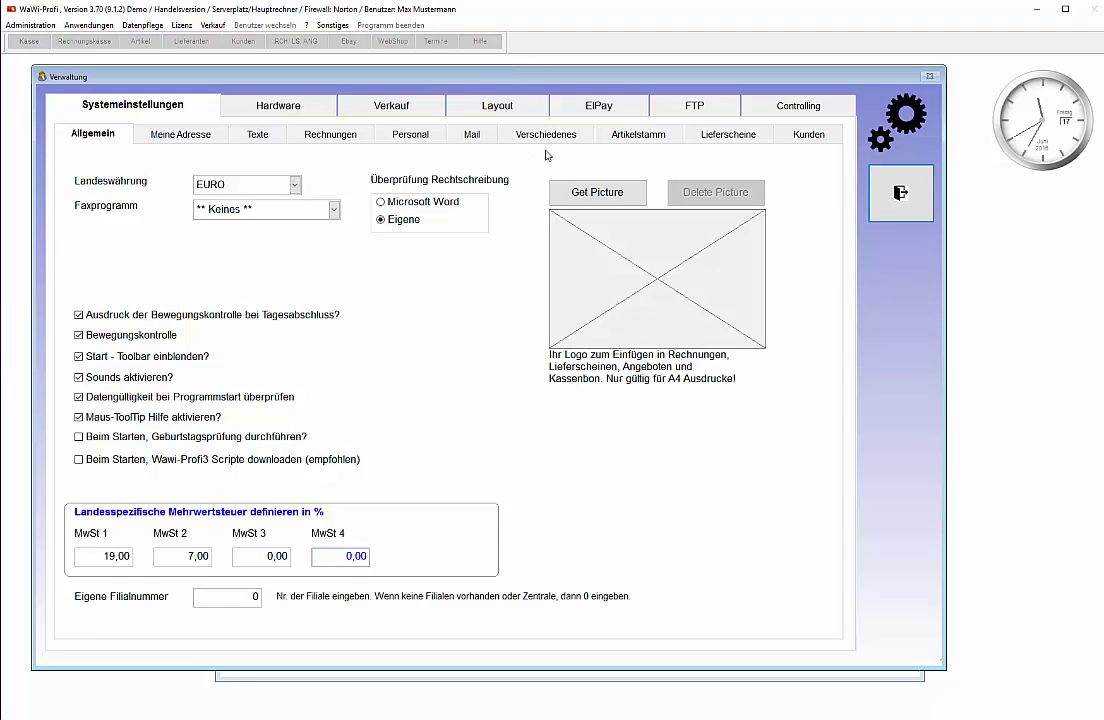
click(632, 138)
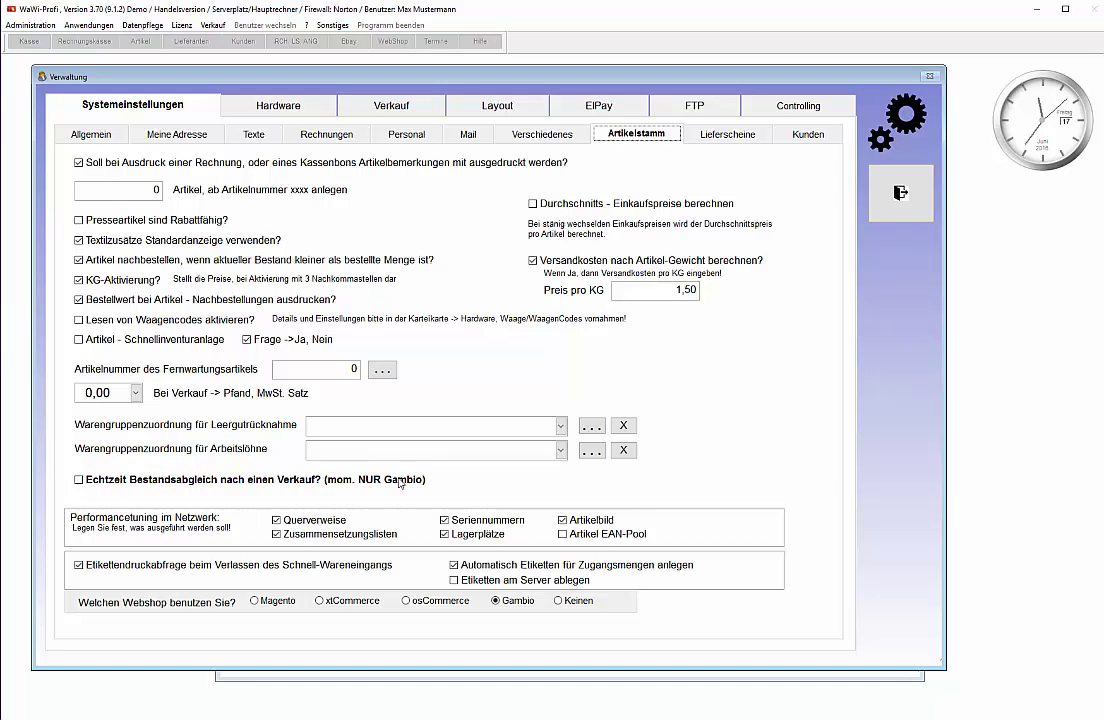
click(79, 480)
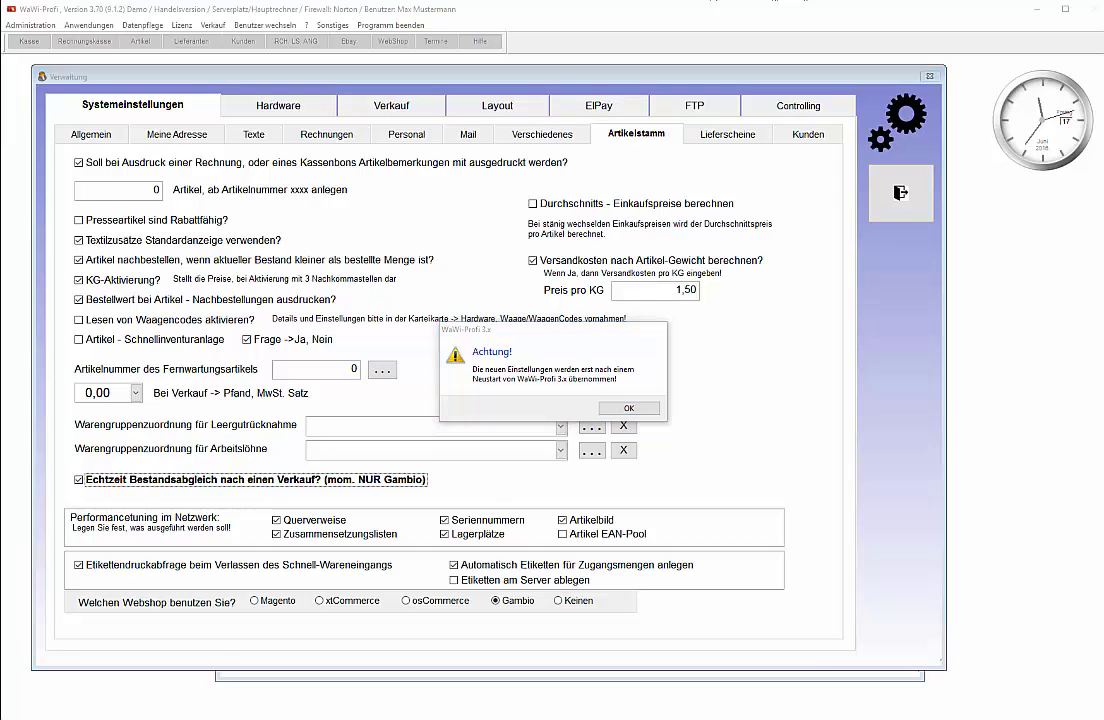
key(Return)
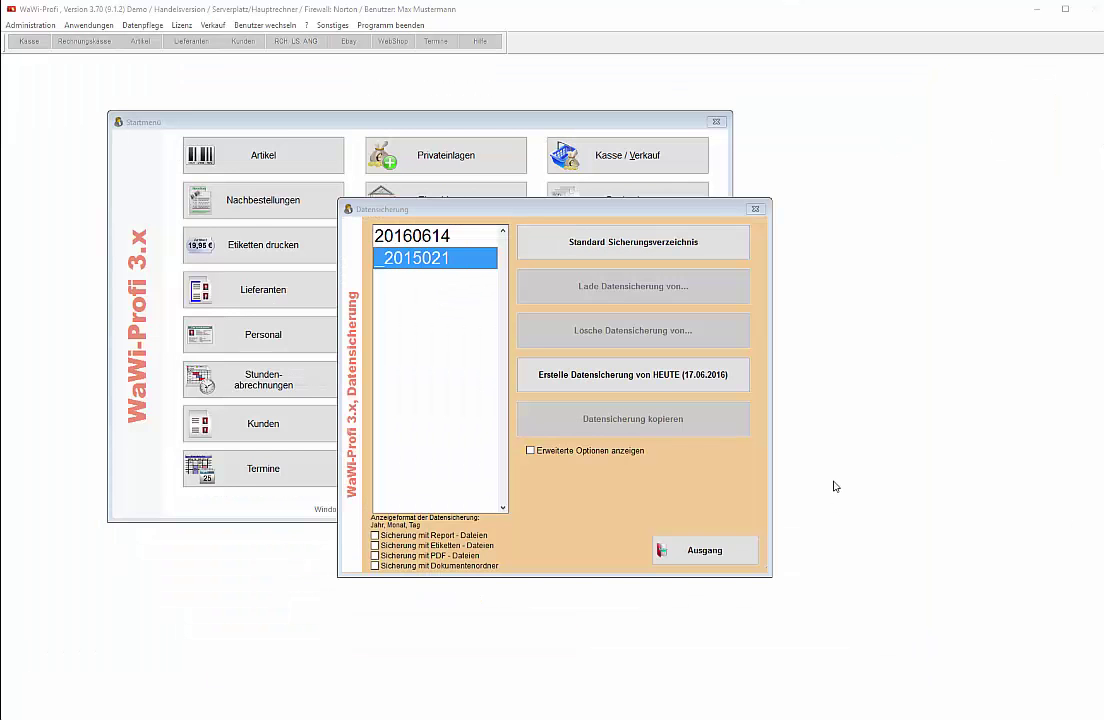
- Restart WaWi-Profi without making a data backup and display the Handysocke article in the article master
click(708, 550)
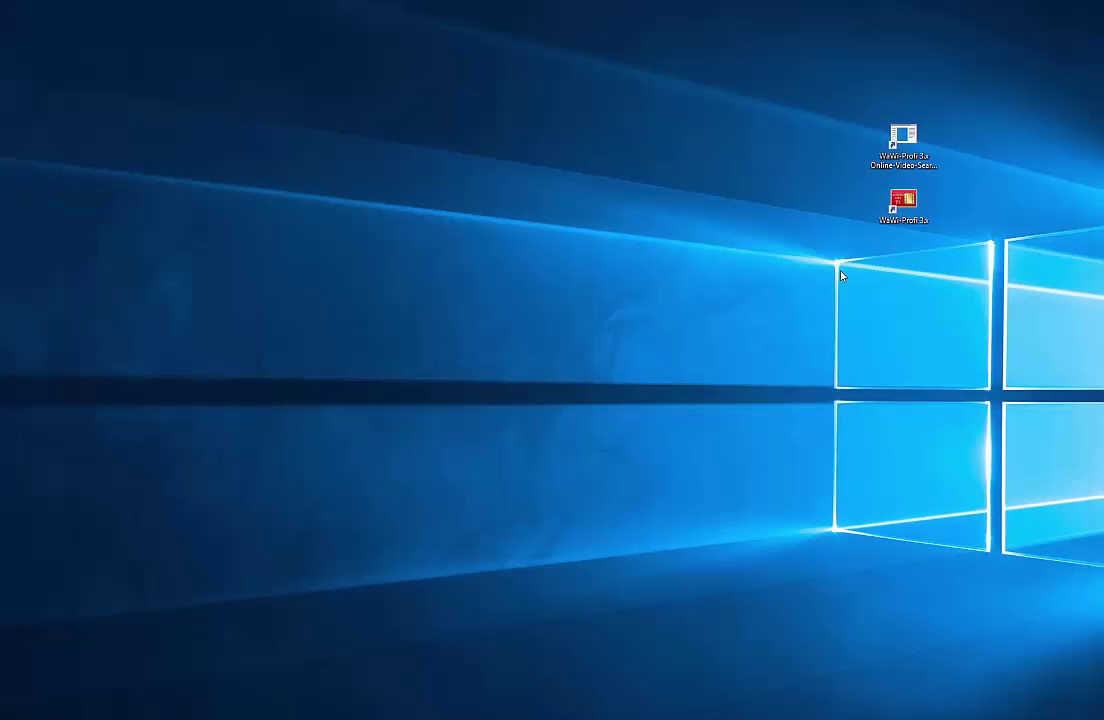
double_click(902, 202)
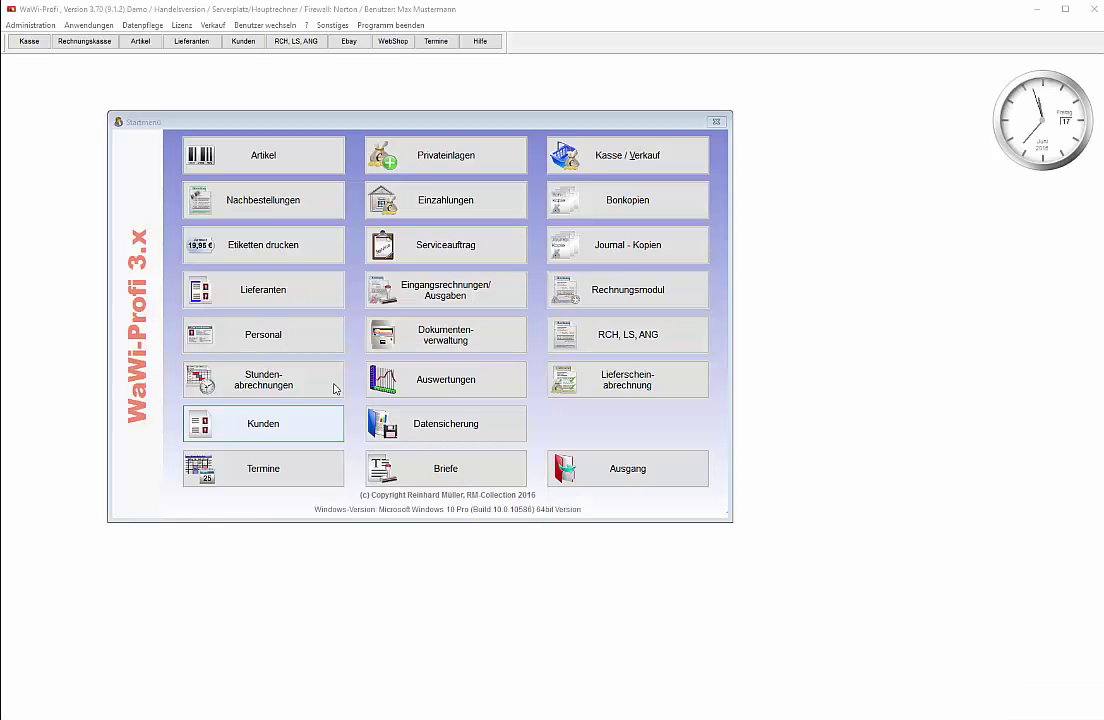
click(310, 160)
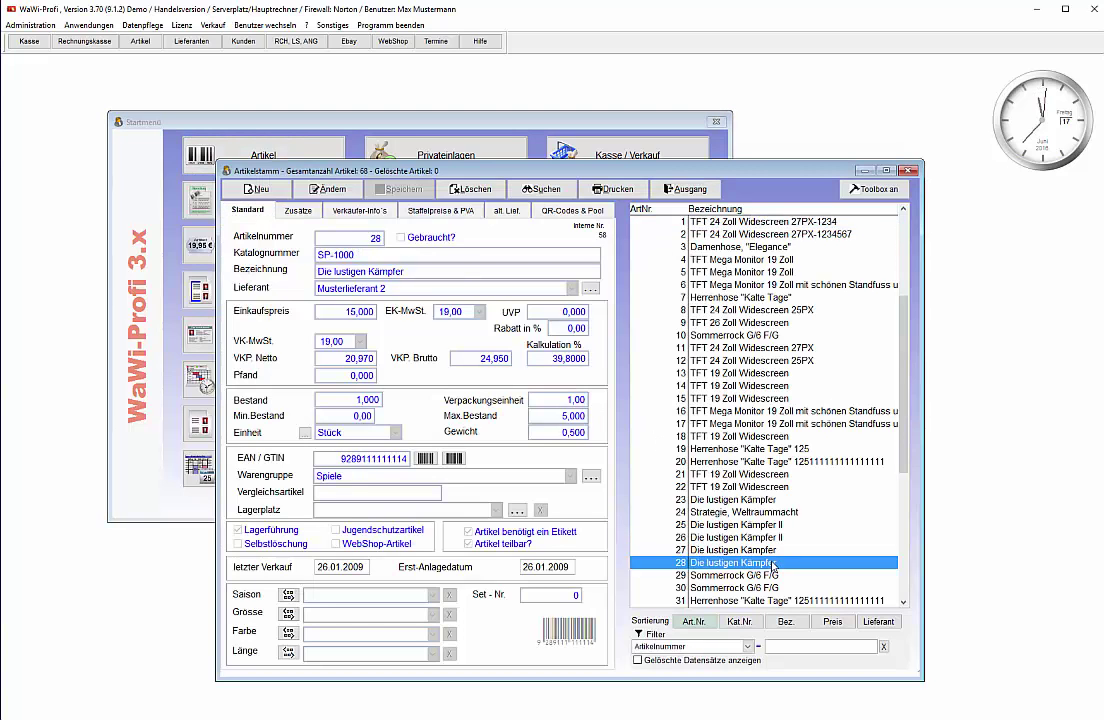
key(ctrl+End)
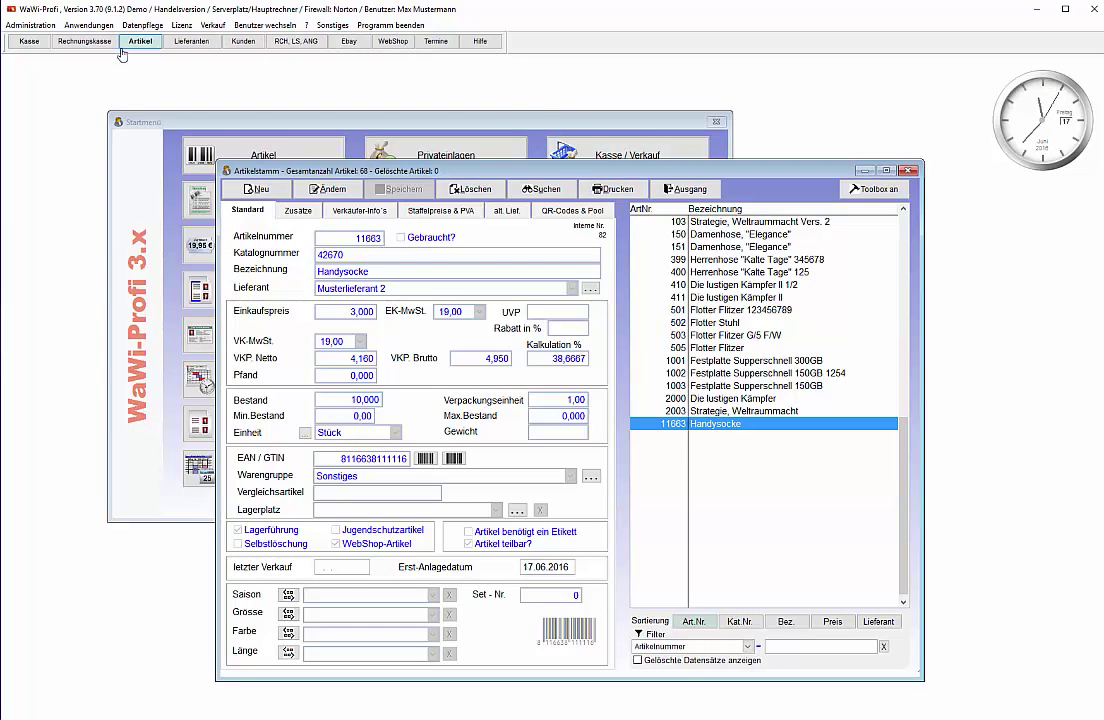
- Open the cash register with the preset staff login and bring the article master back to the front
click(30, 43)
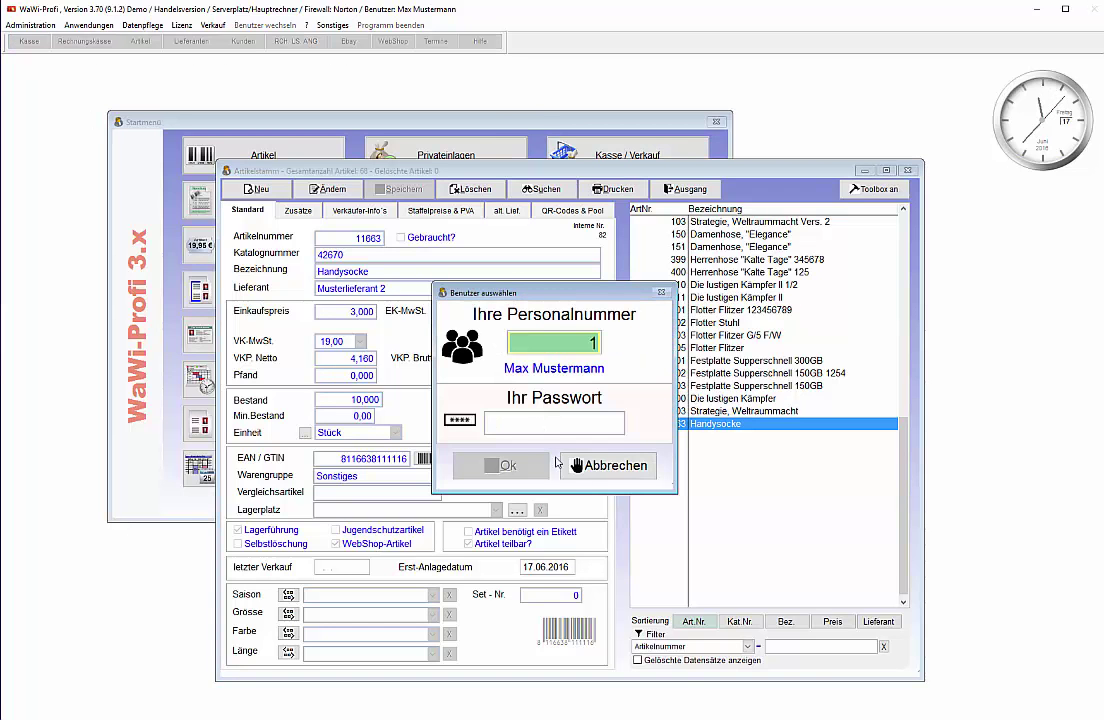
click(500, 465)
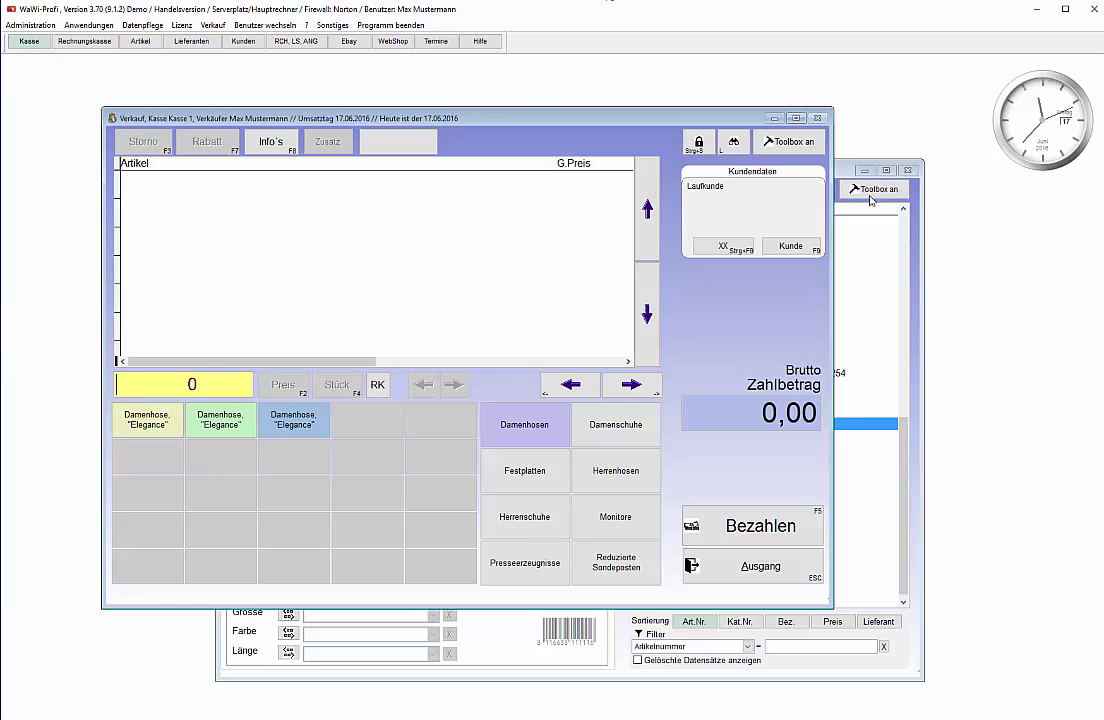
click(915, 263)
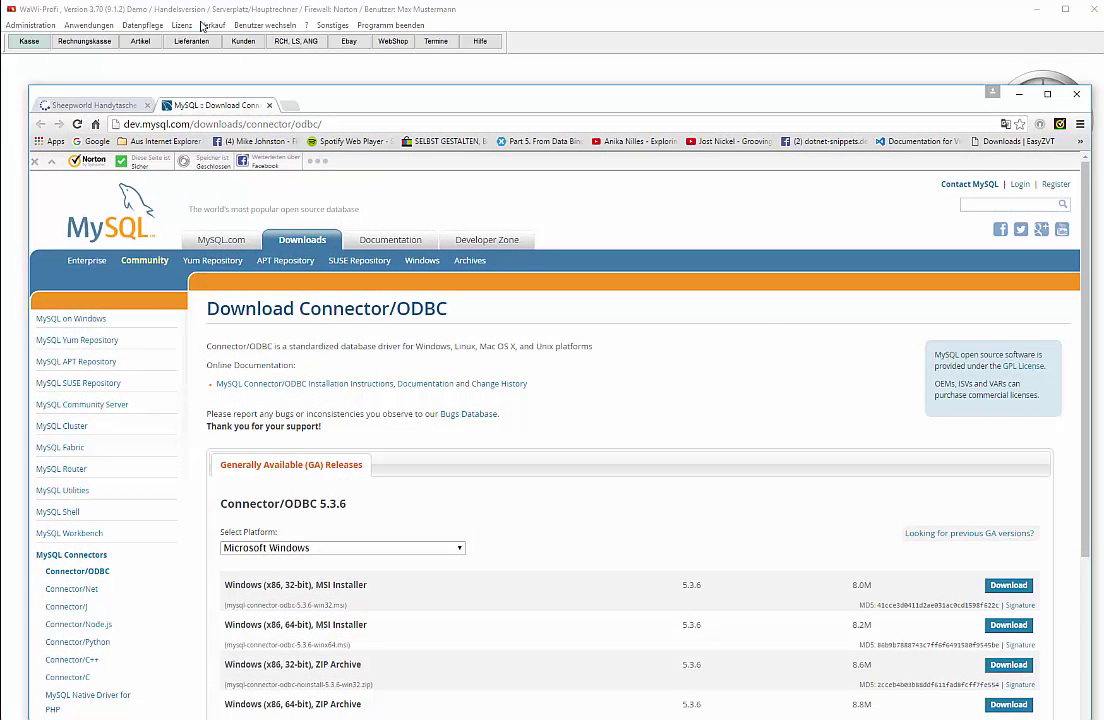
- Close the MySQL download page in the browser and check the Handysocke article number and stock in the web shop
click(269, 105)
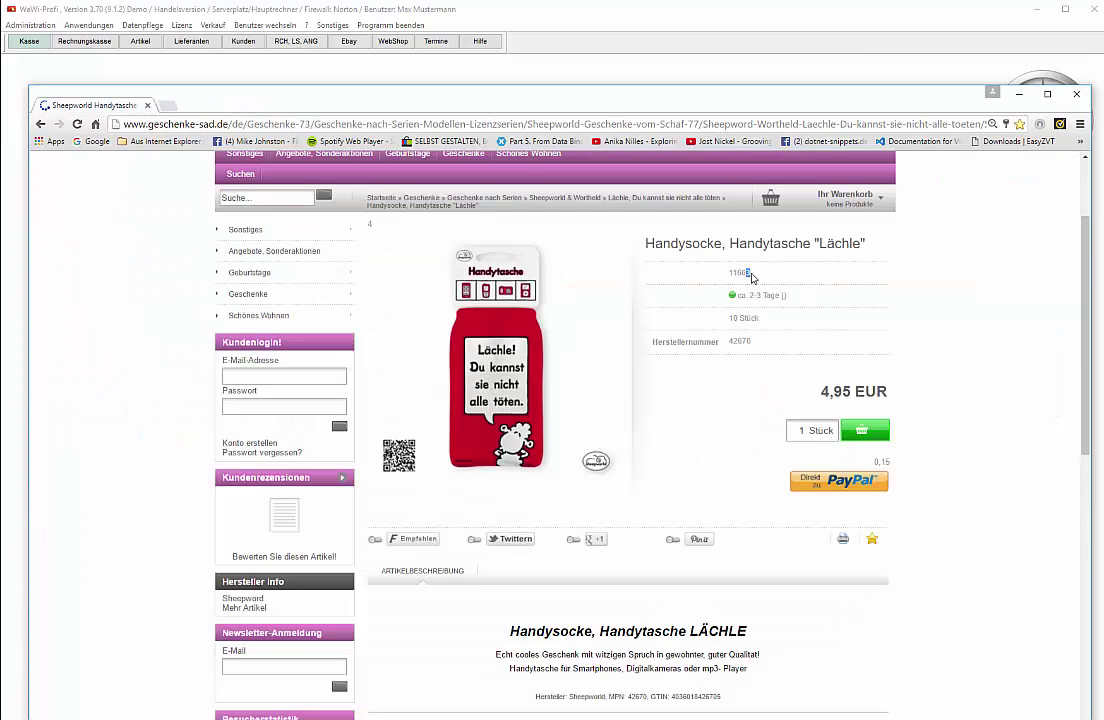
click(743, 271)
double_click(743, 272)
click(1000, 384)
click(700, 62)
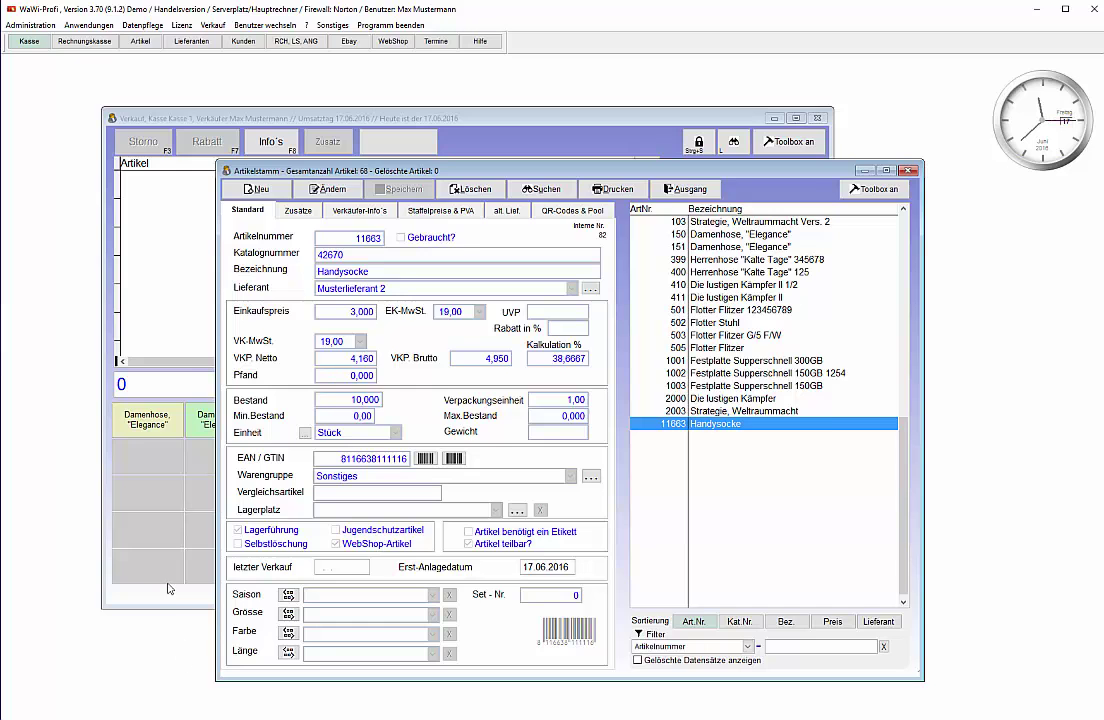
- Add one Damenhose "Elegance" at a price of 59 to the cash register sale
click(144, 510)
click(147, 419)
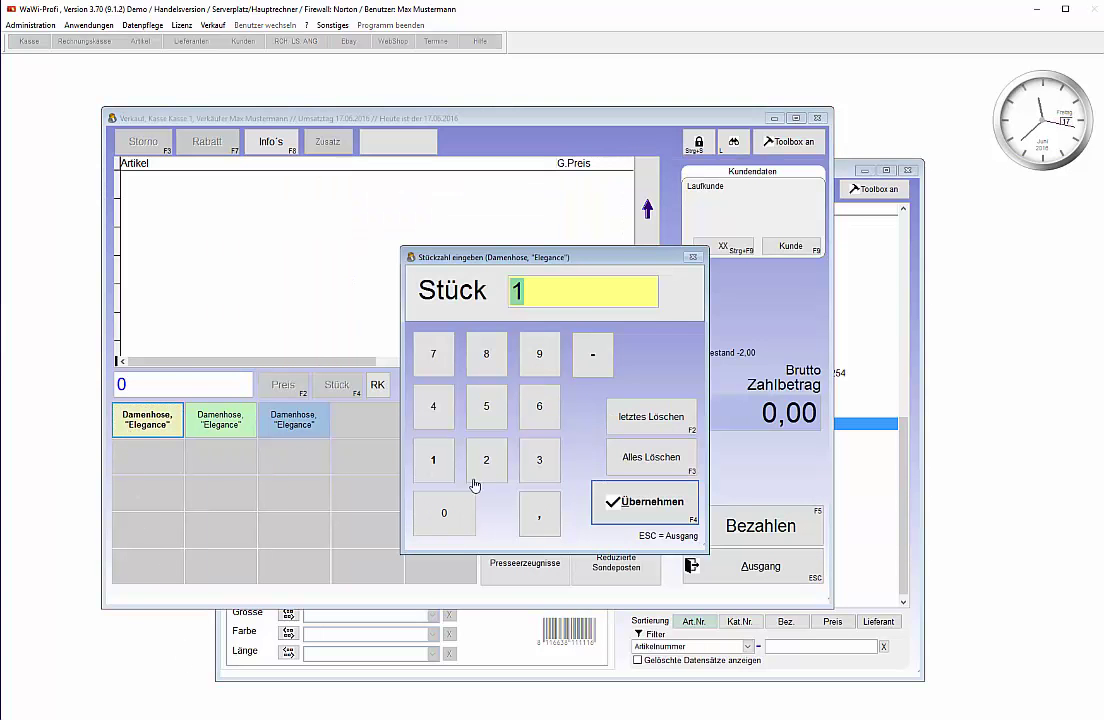
click(640, 502)
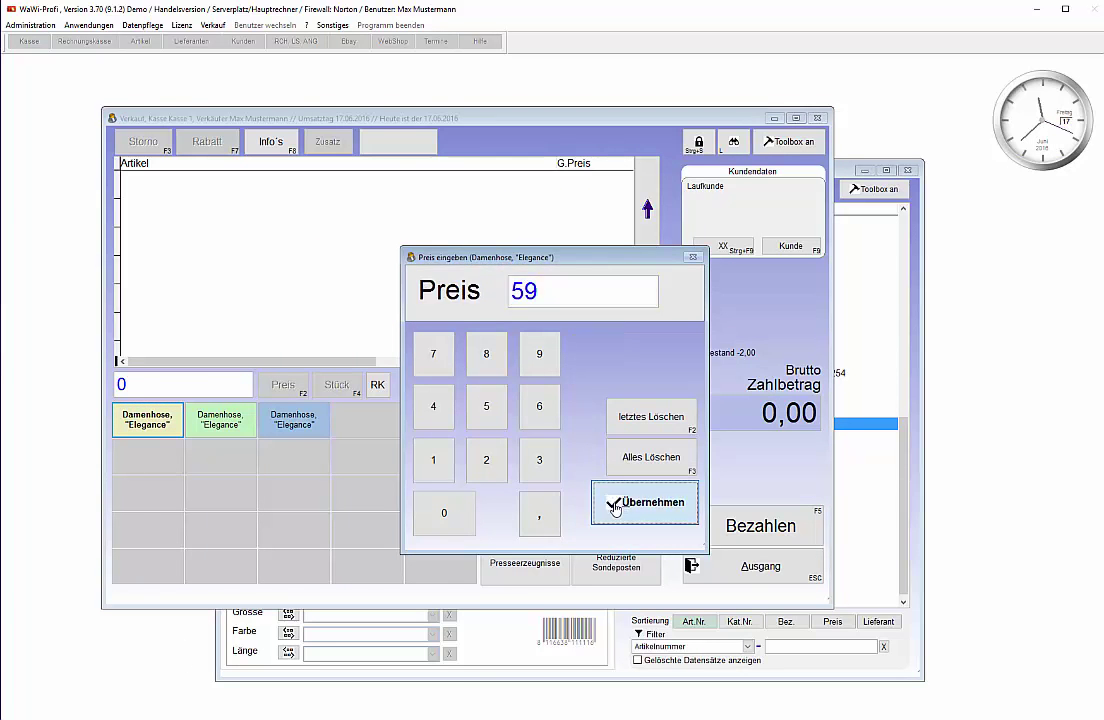
click(640, 502)
click(577, 414)
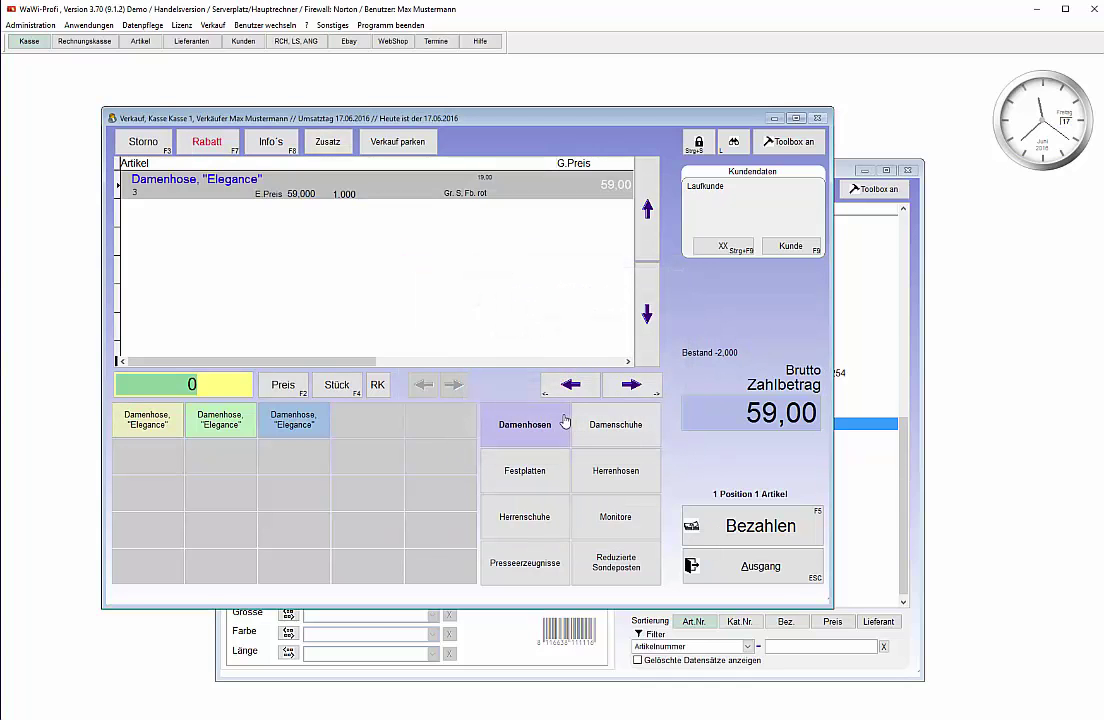
- Add two units of Handysocke, article 11663, at 4,950 each to the sale, and bring its article record to the front
text(11663)
key(Return)
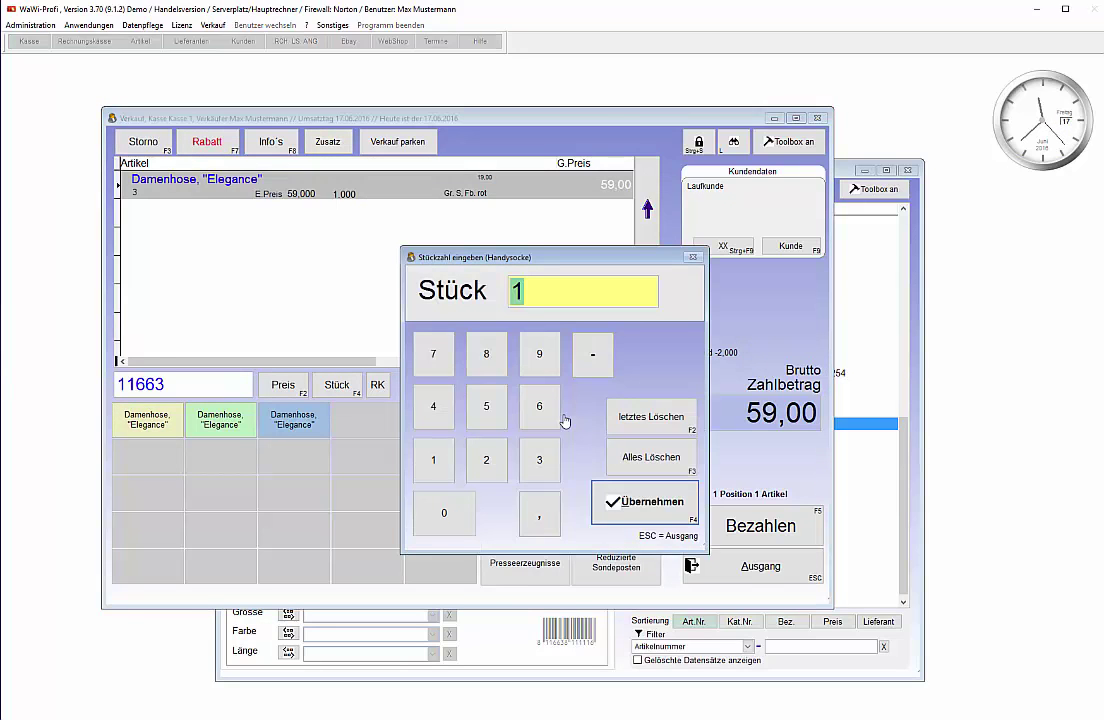
text(2)
key(Return)
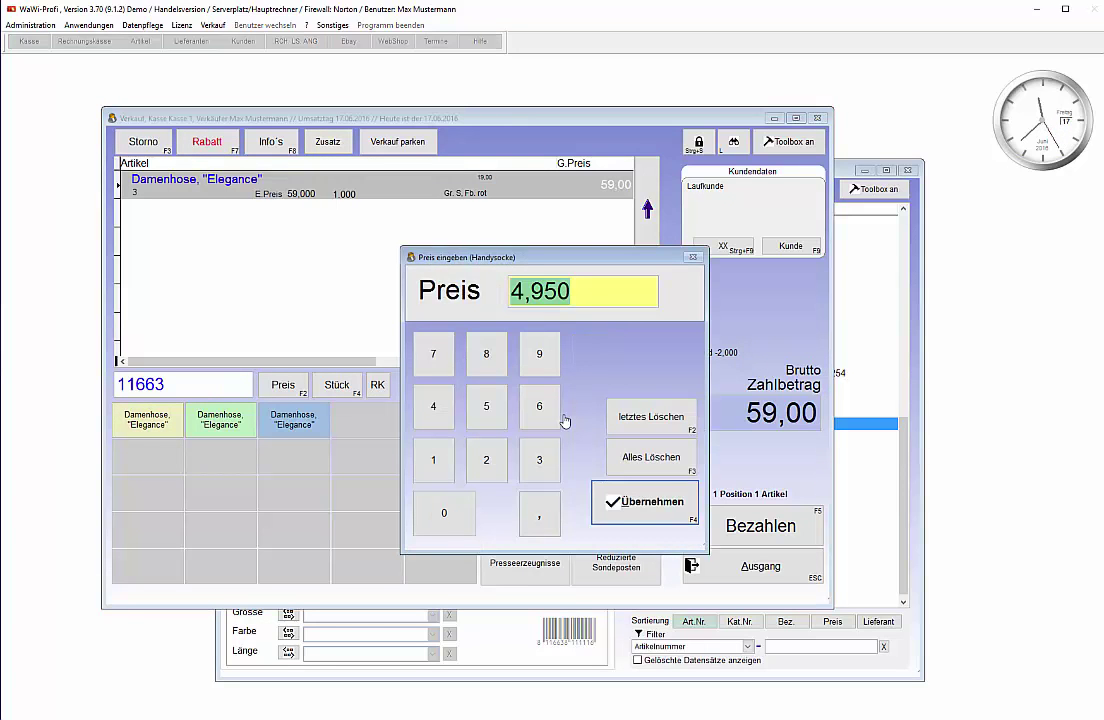
key(Return)
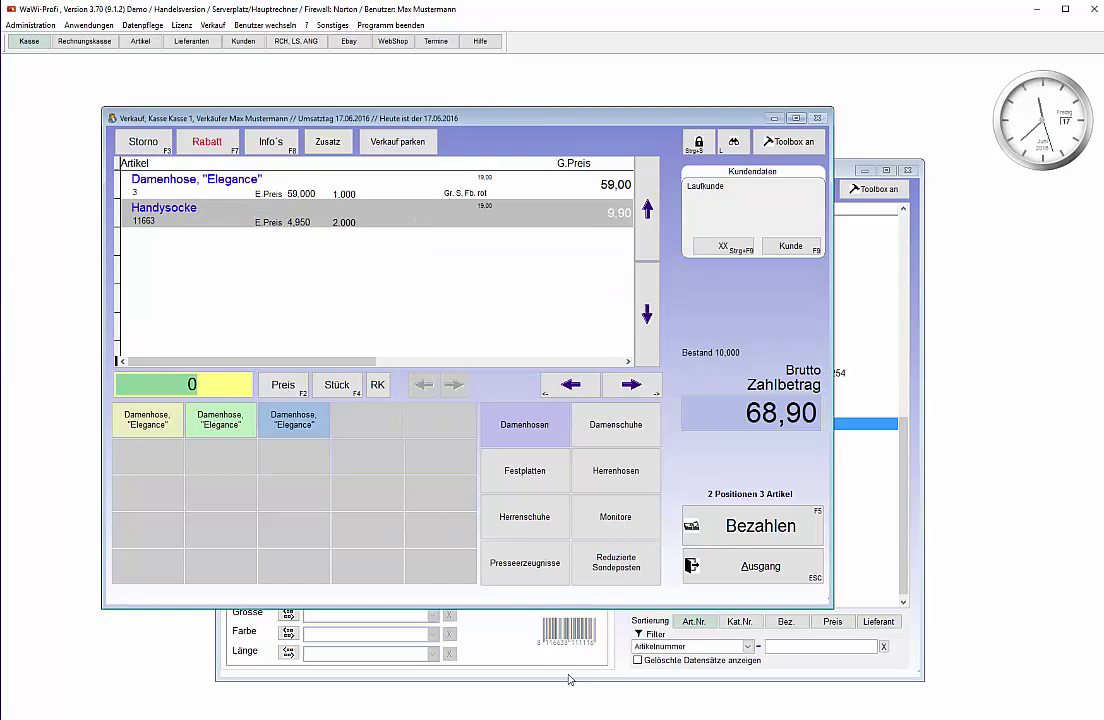
click(549, 647)
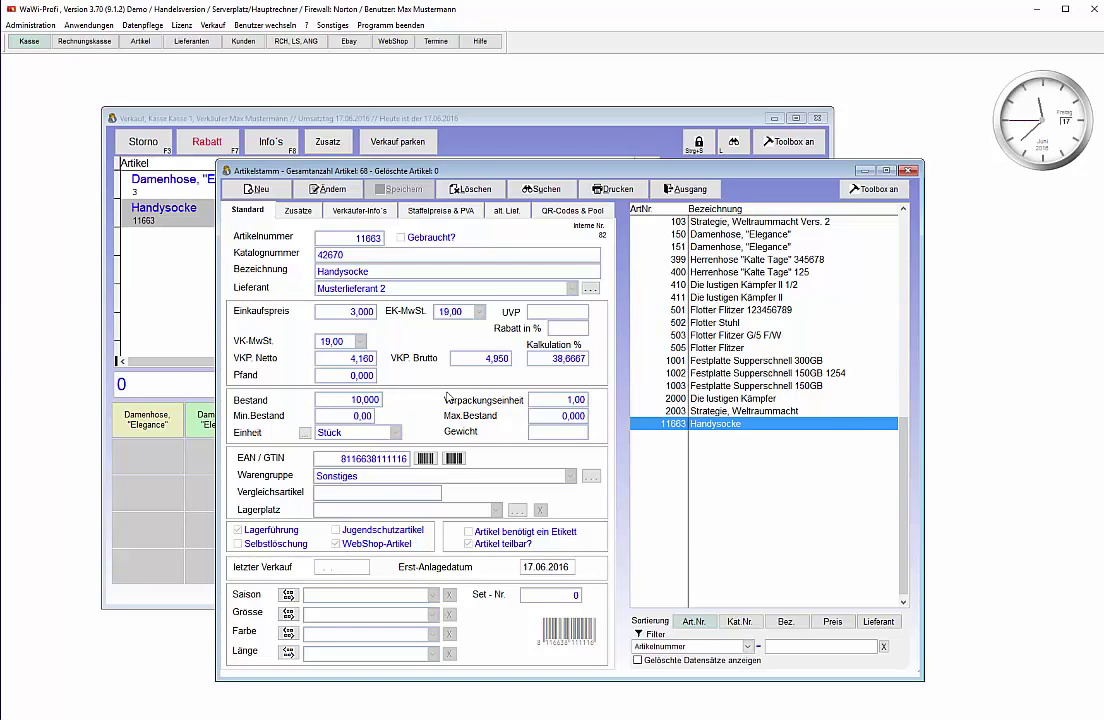
- Settle the cash register sale as a cash payment with 100 received, and book it without printing a receipt
click(541, 140)
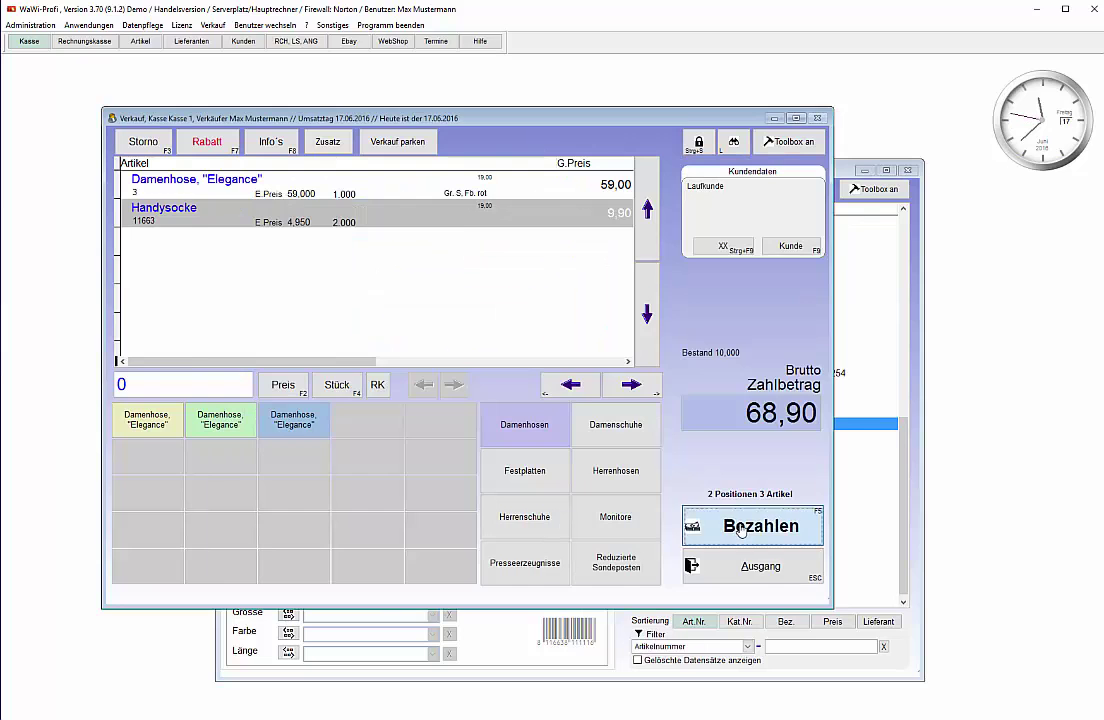
click(753, 525)
click(477, 348)
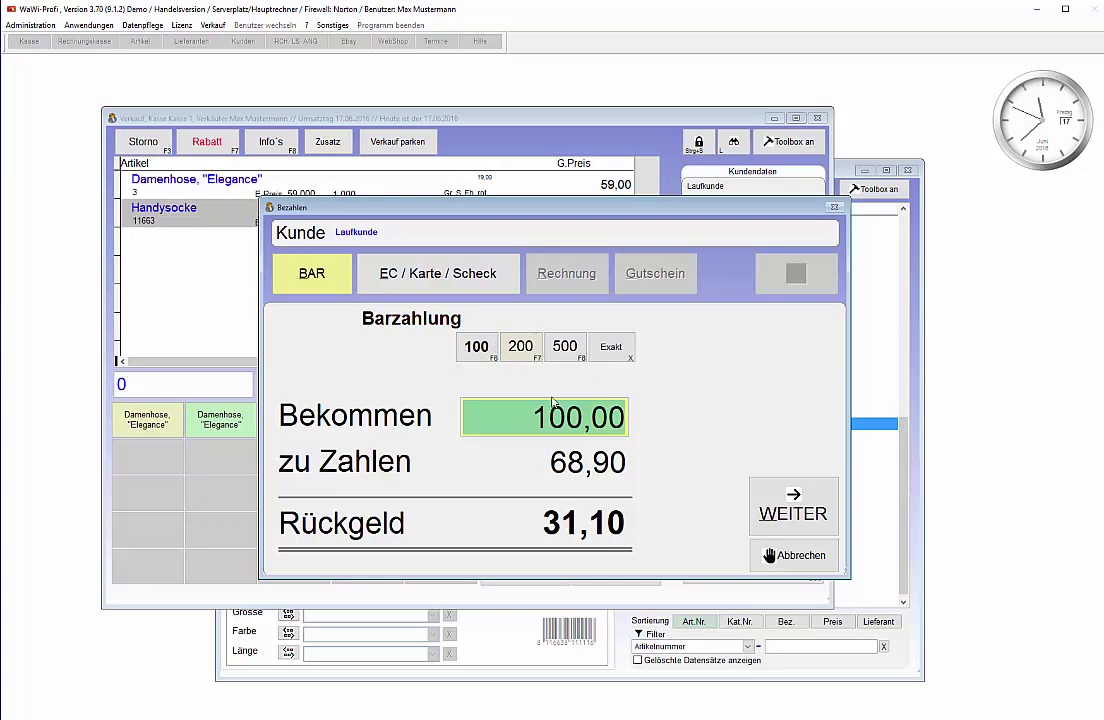
click(789, 520)
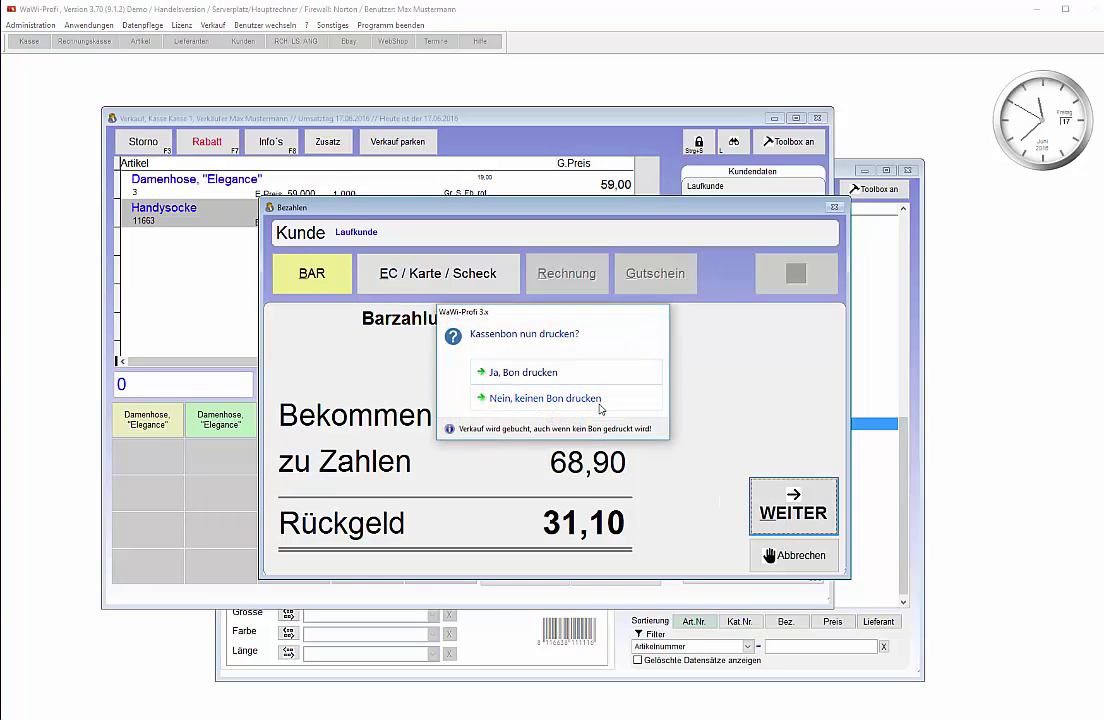
click(570, 400)
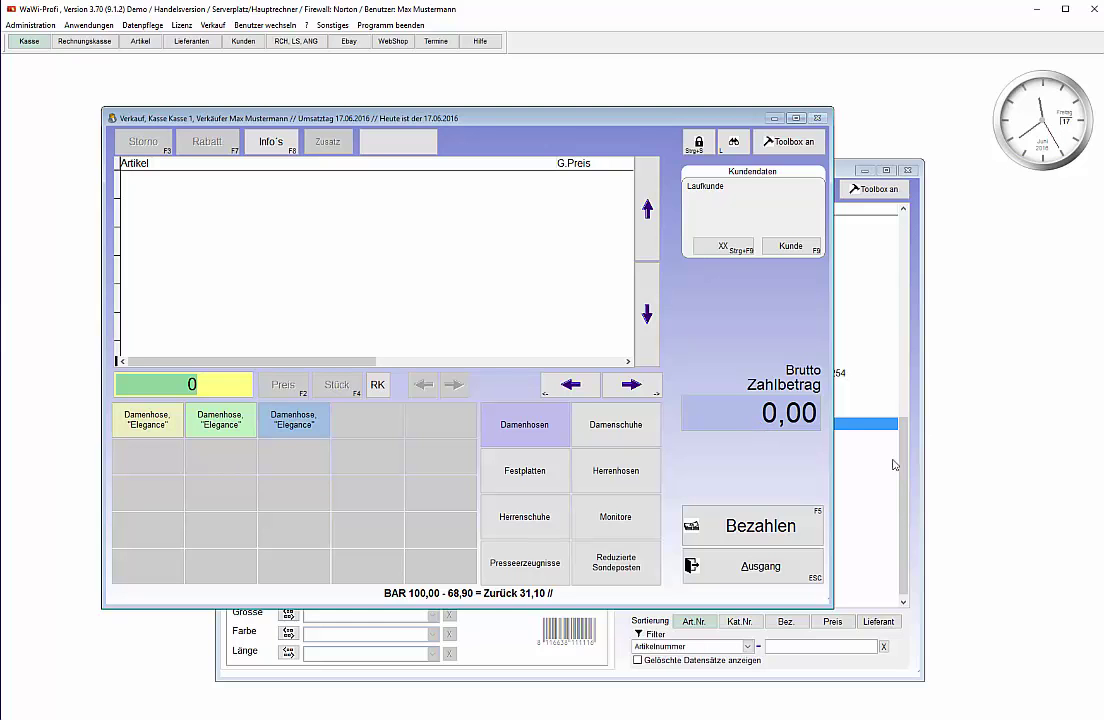
- Reload the Handysocke page in the web shop, check its stock after the sale, and return to the article record
click(853, 428)
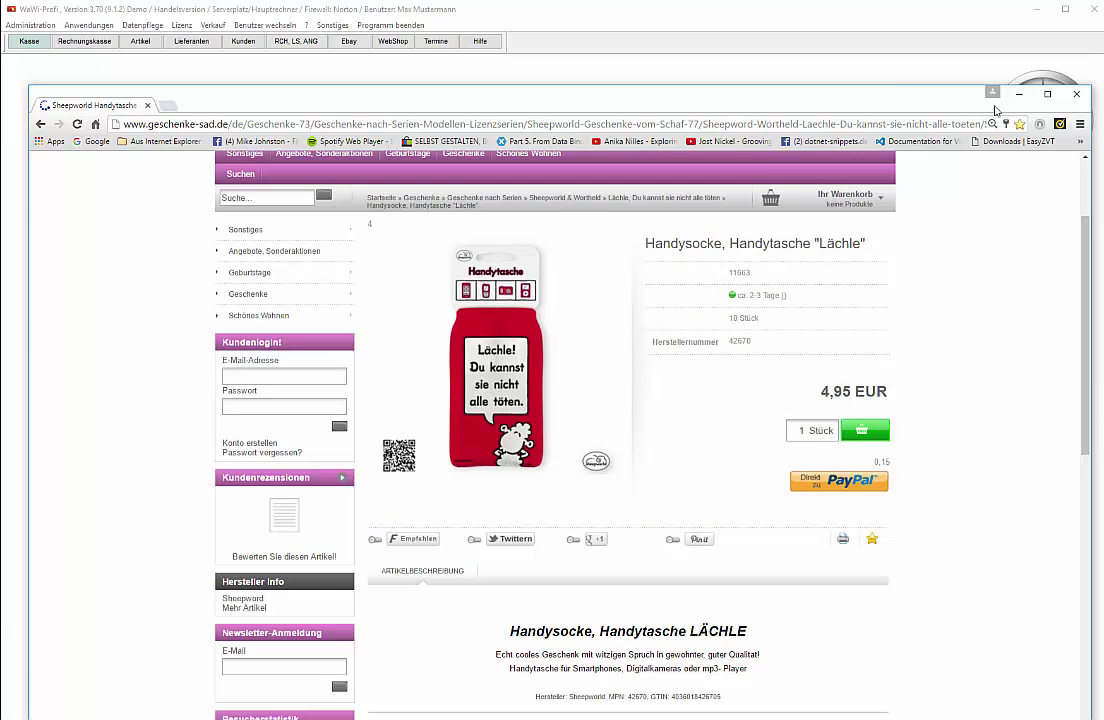
mouse_move(545, 160)
key(F5)
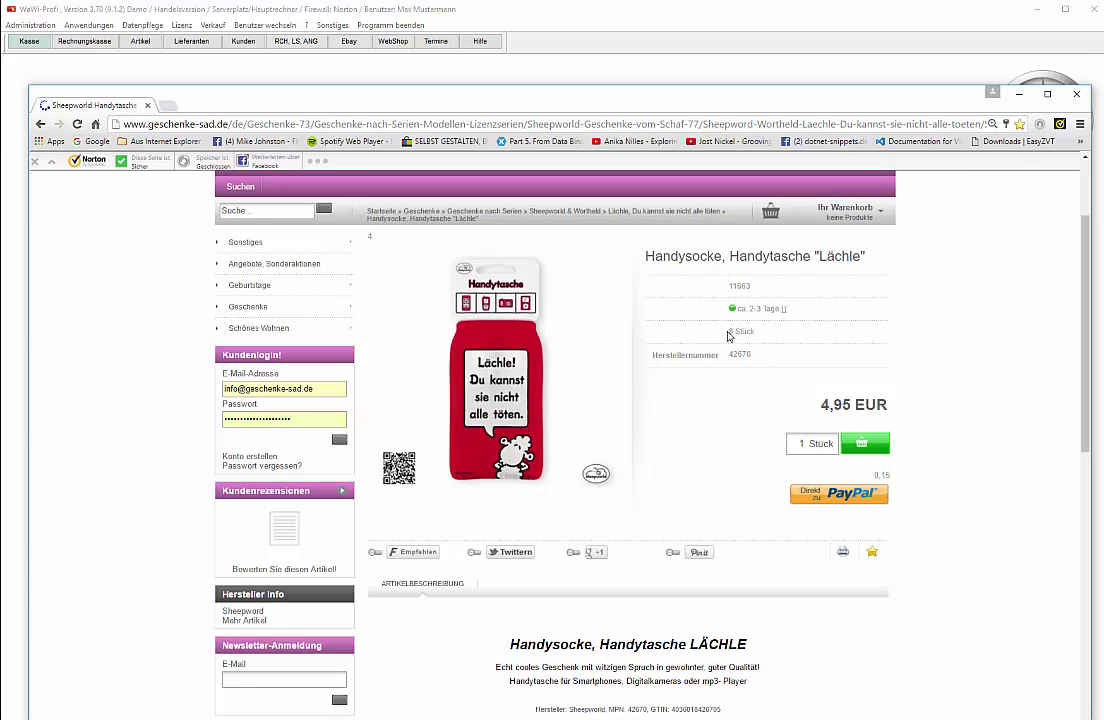
triple_click(729, 331)
click(700, 55)
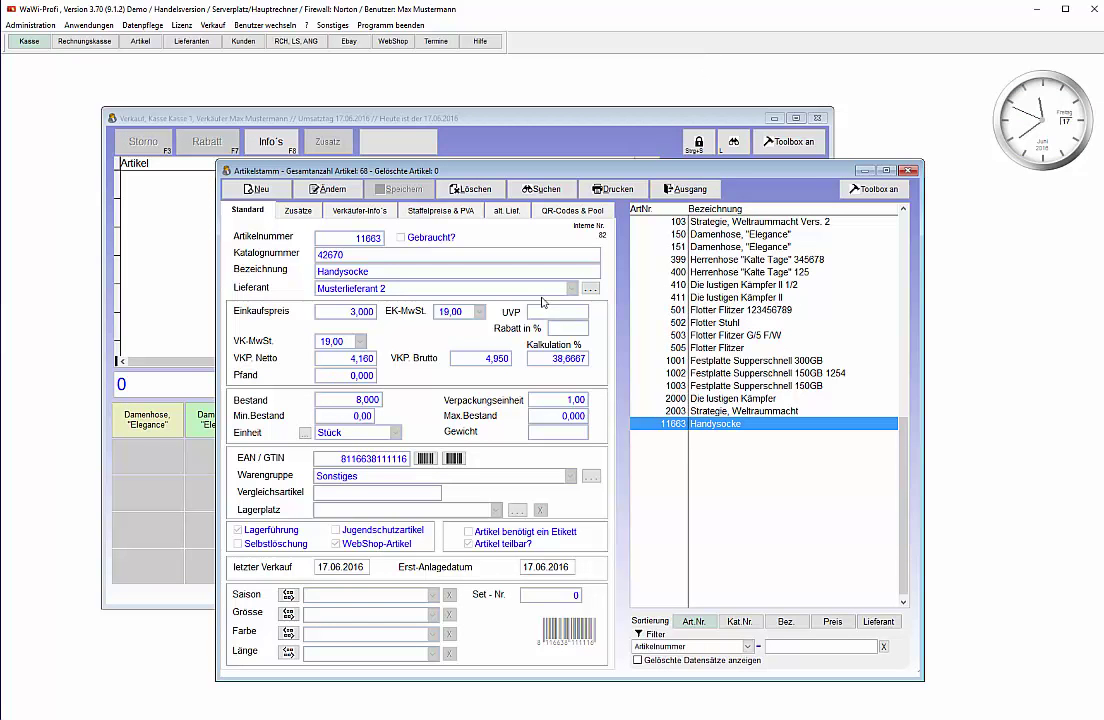
- Change the Handysocke article's stock to 11 and save the record
click(328, 189)
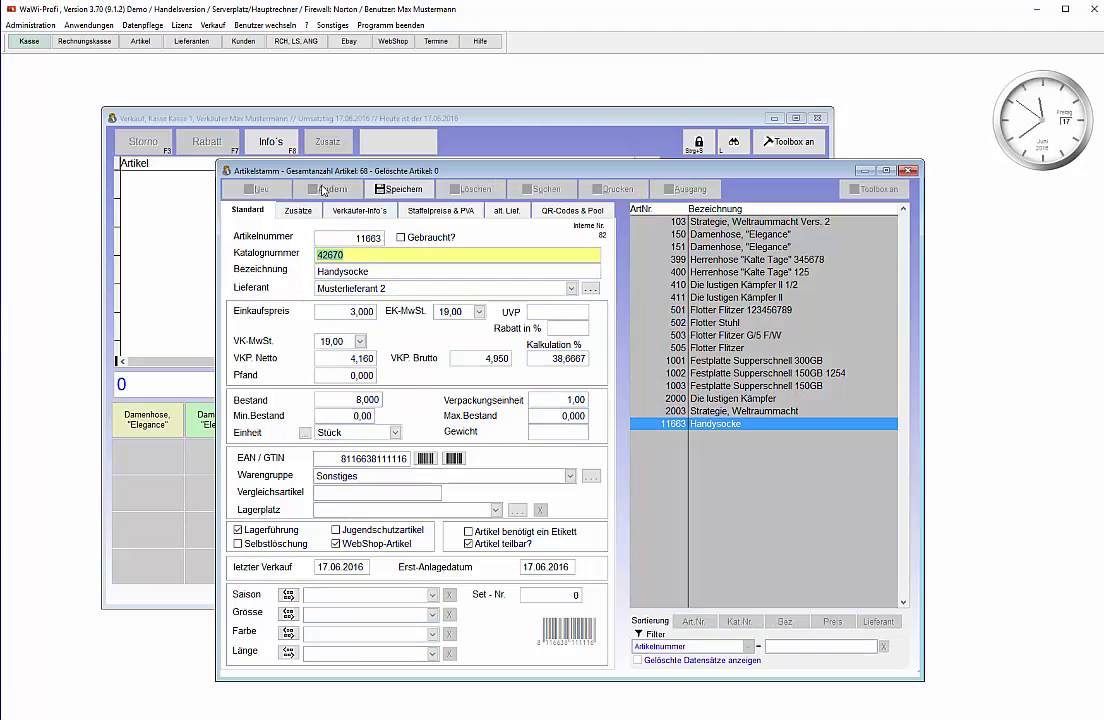
click(337, 399)
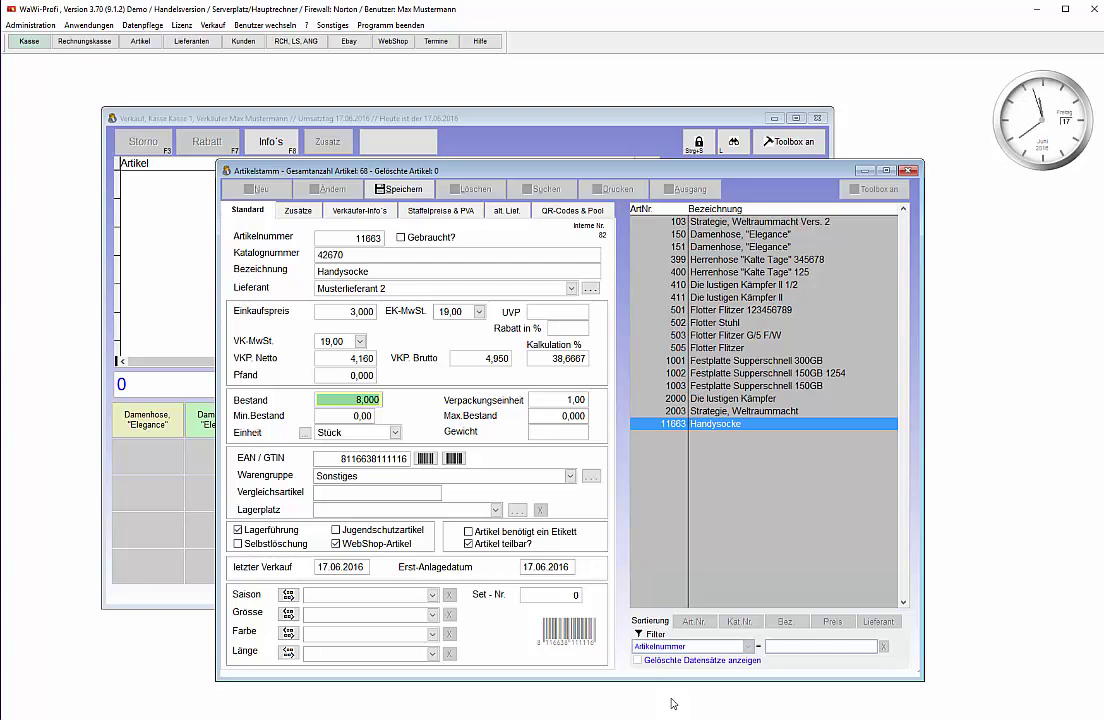
text(11)
key(Return)
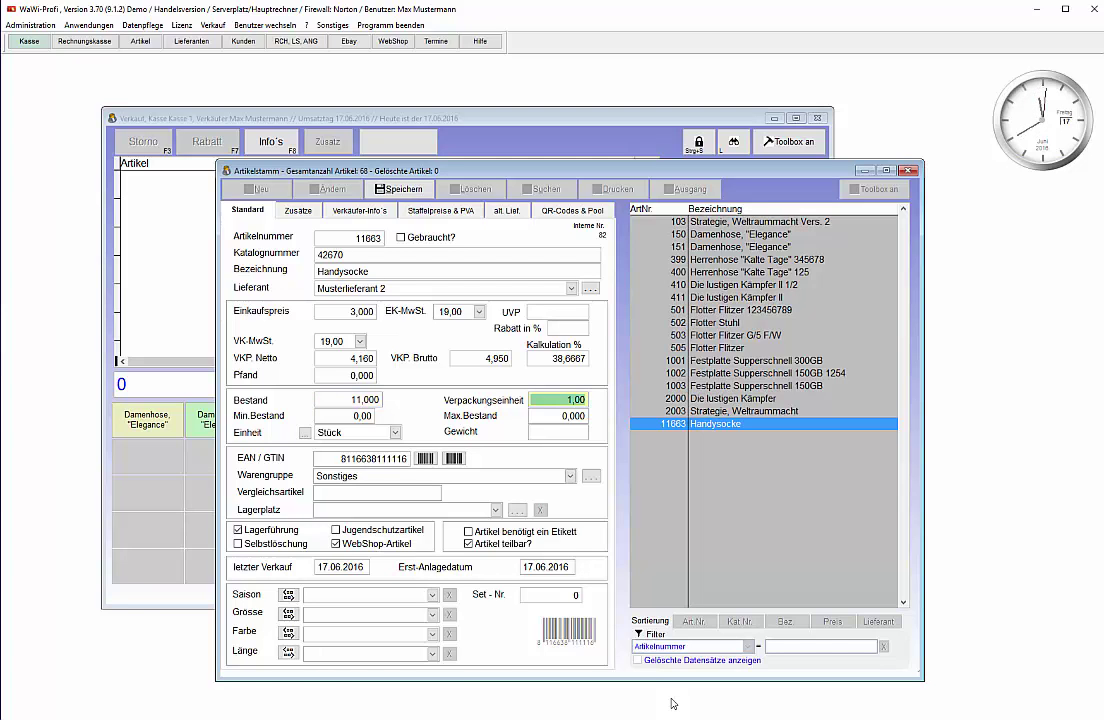
click(402, 190)
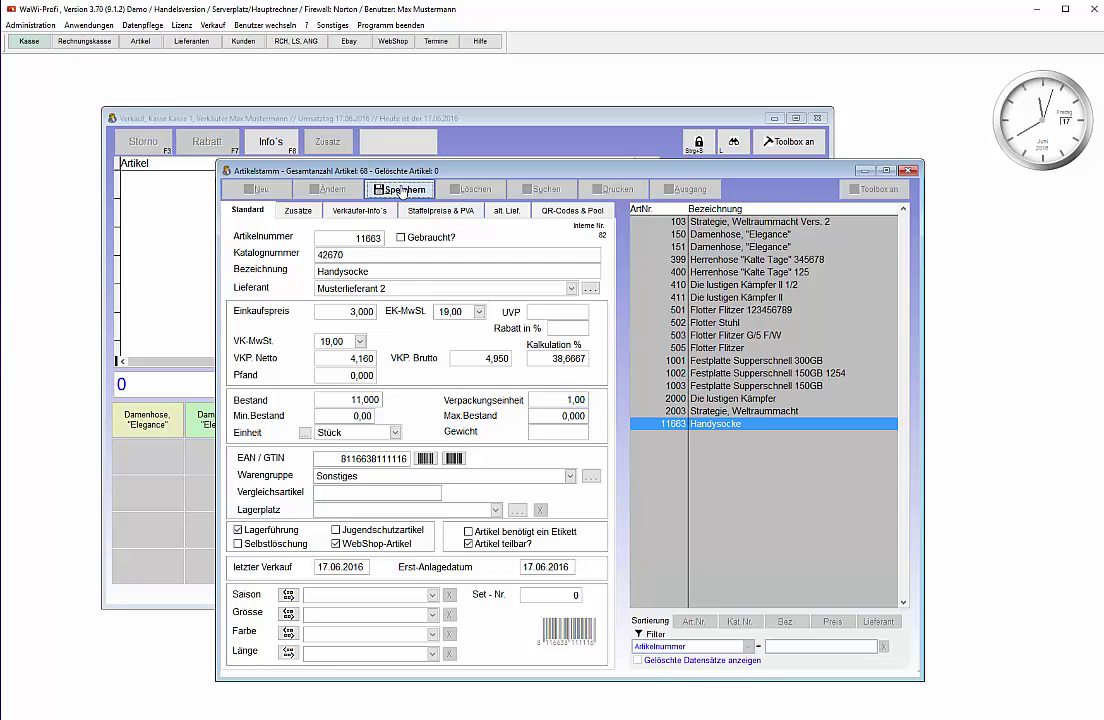
click(466, 349)
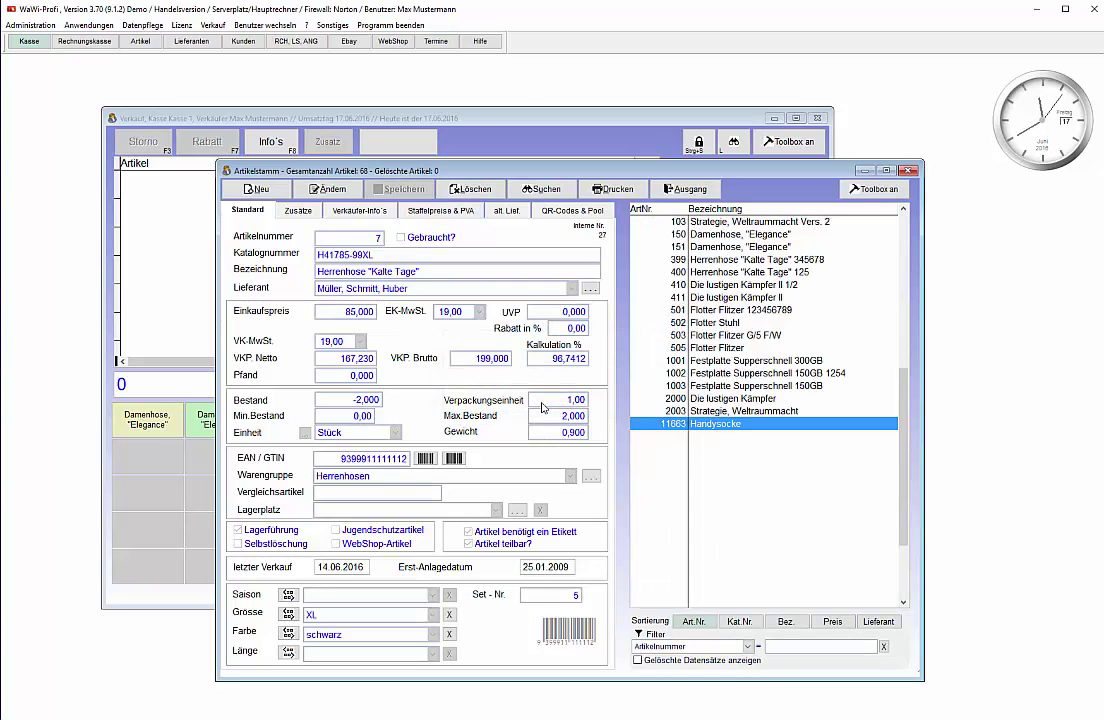
- Select Handysocke again, check its updated stock in the web shop, and close the cash register
click(668, 426)
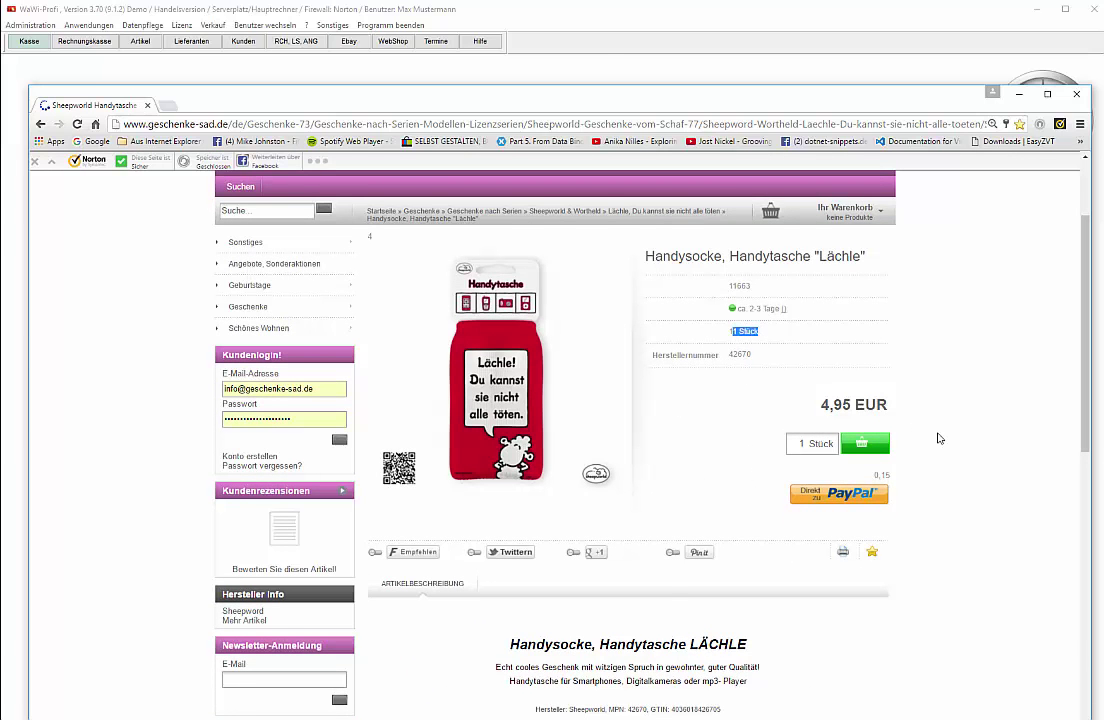
click(607, 61)
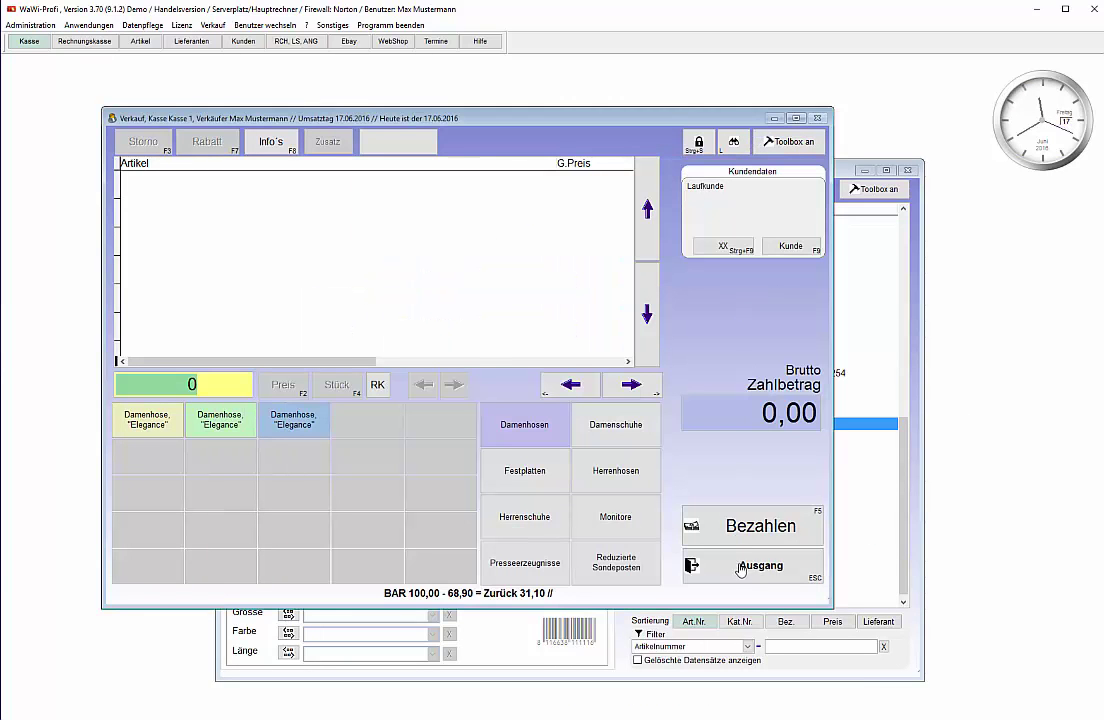
key(Escape)
click(560, 484)
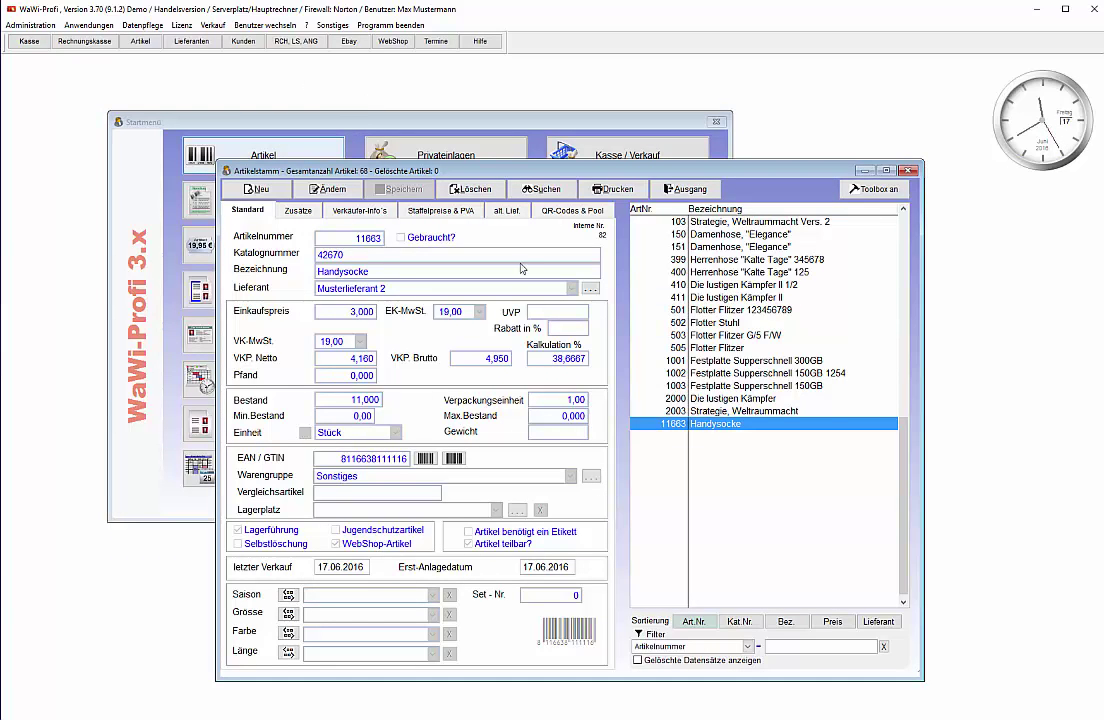
- Write off 2 units of Handysocke with the reason Defekt and close the write-off window
right_click(750, 424)
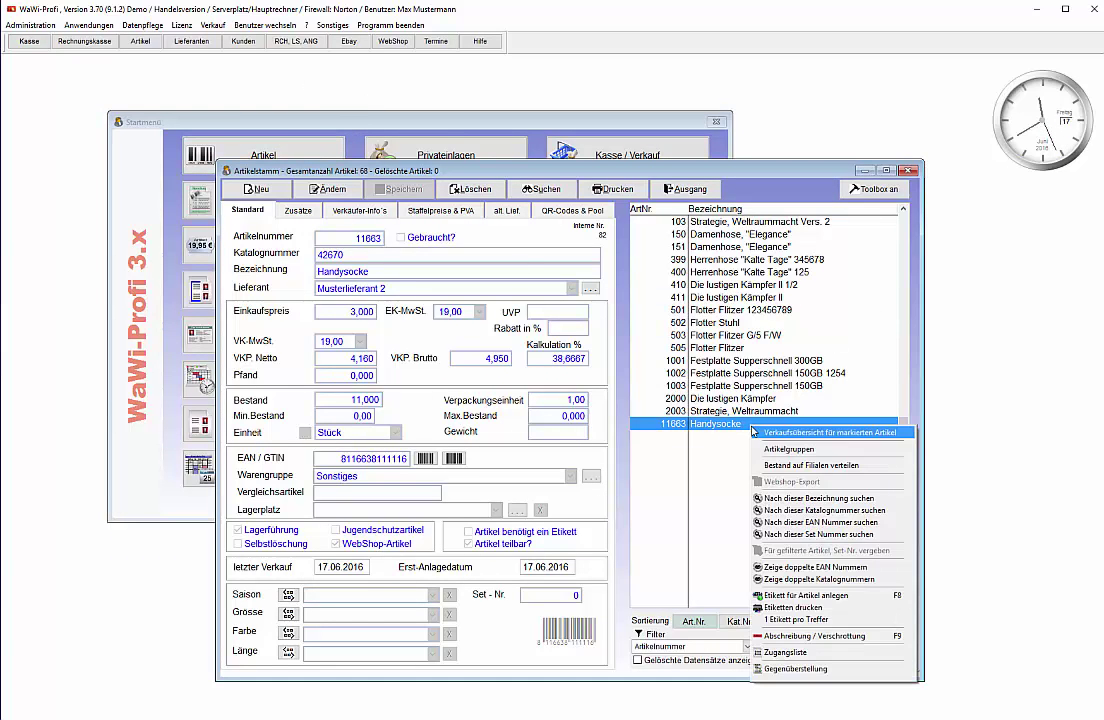
click(805, 636)
click(212, 278)
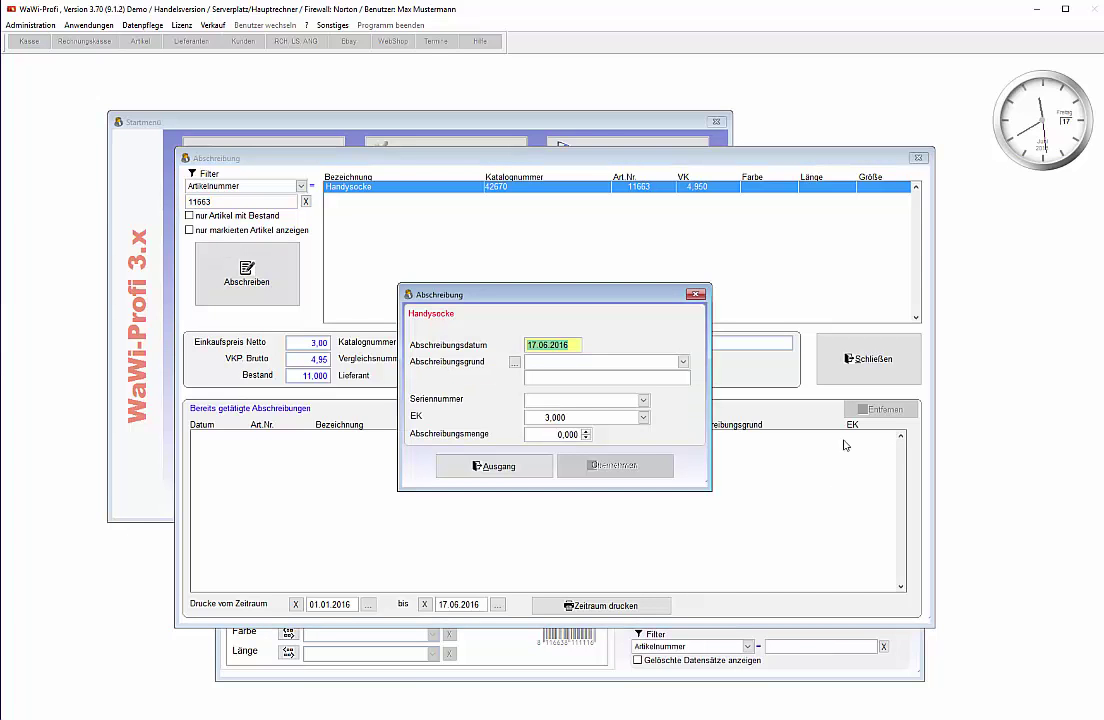
click(586, 434)
click(586, 434)
click(682, 362)
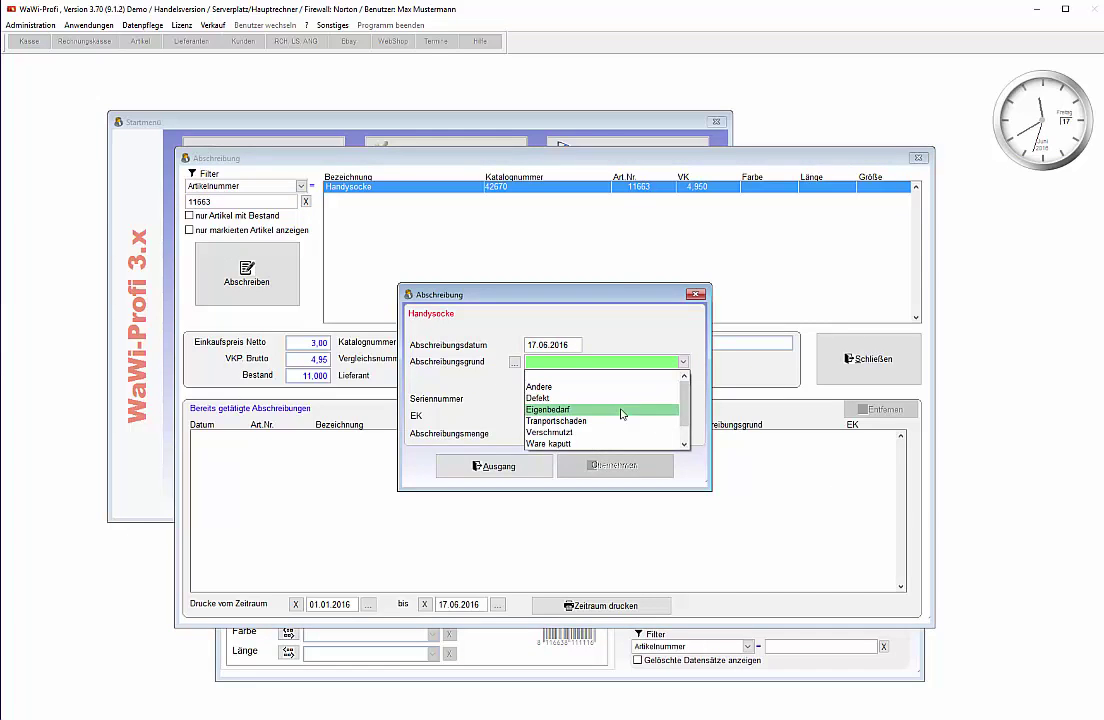
click(612, 397)
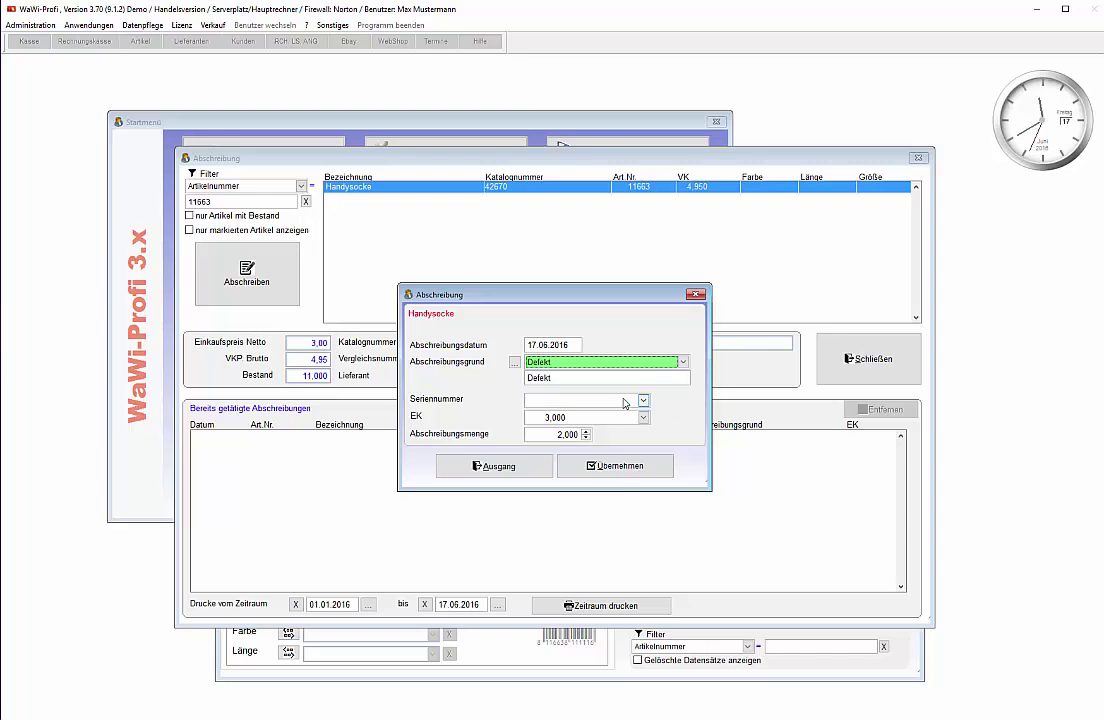
click(628, 470)
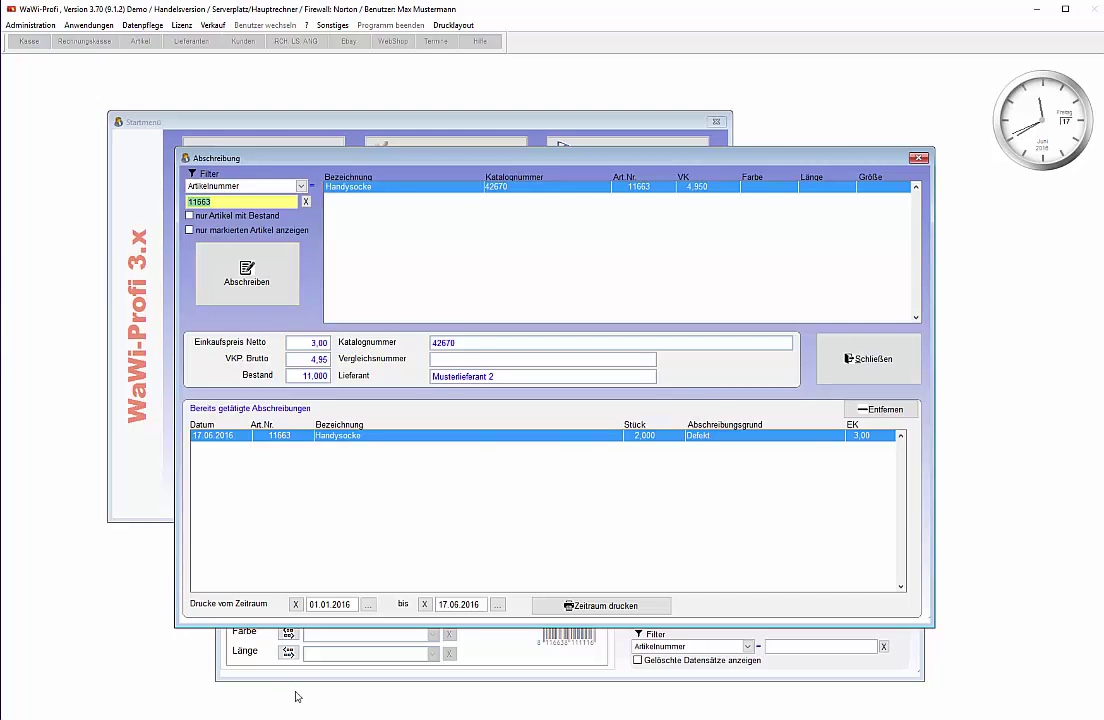
click(858, 358)
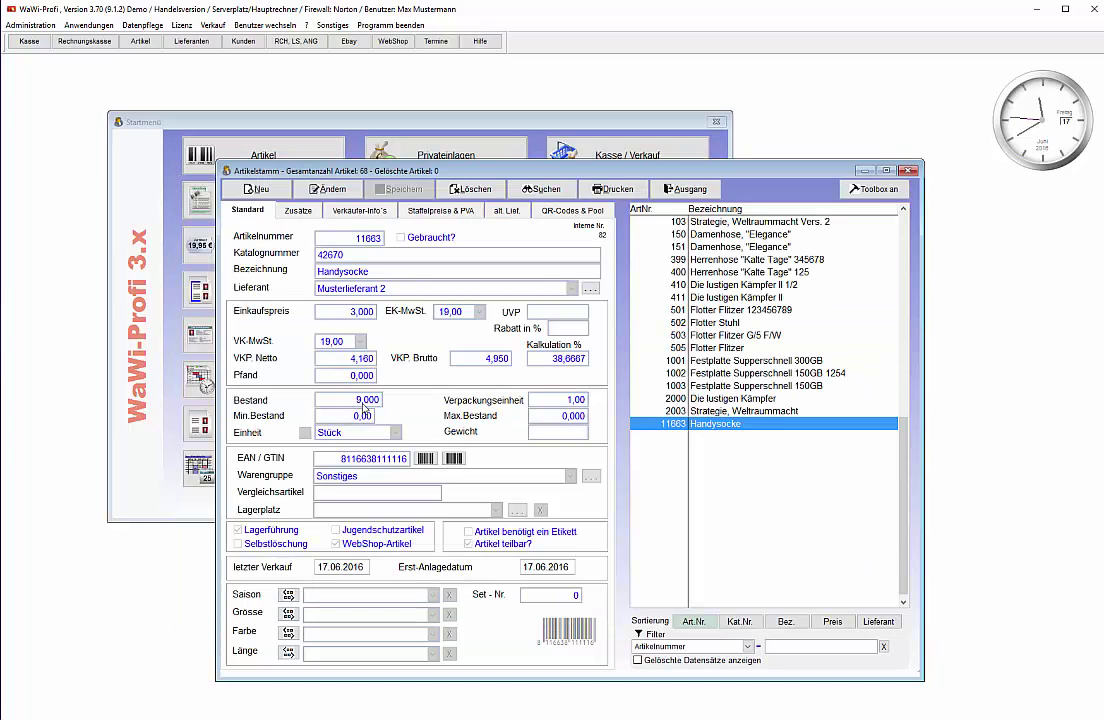
- Reload the Handysocke page in the web shop, check its stock after the write-off, and leave the browser
key(alt+Tab)
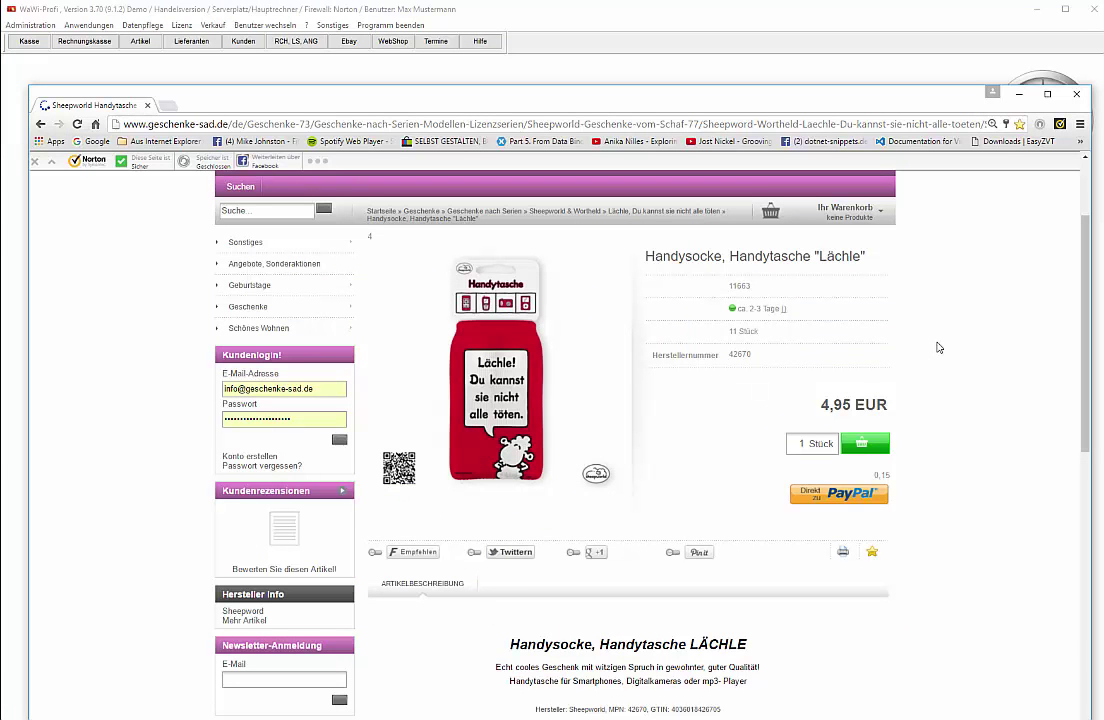
key(F5)
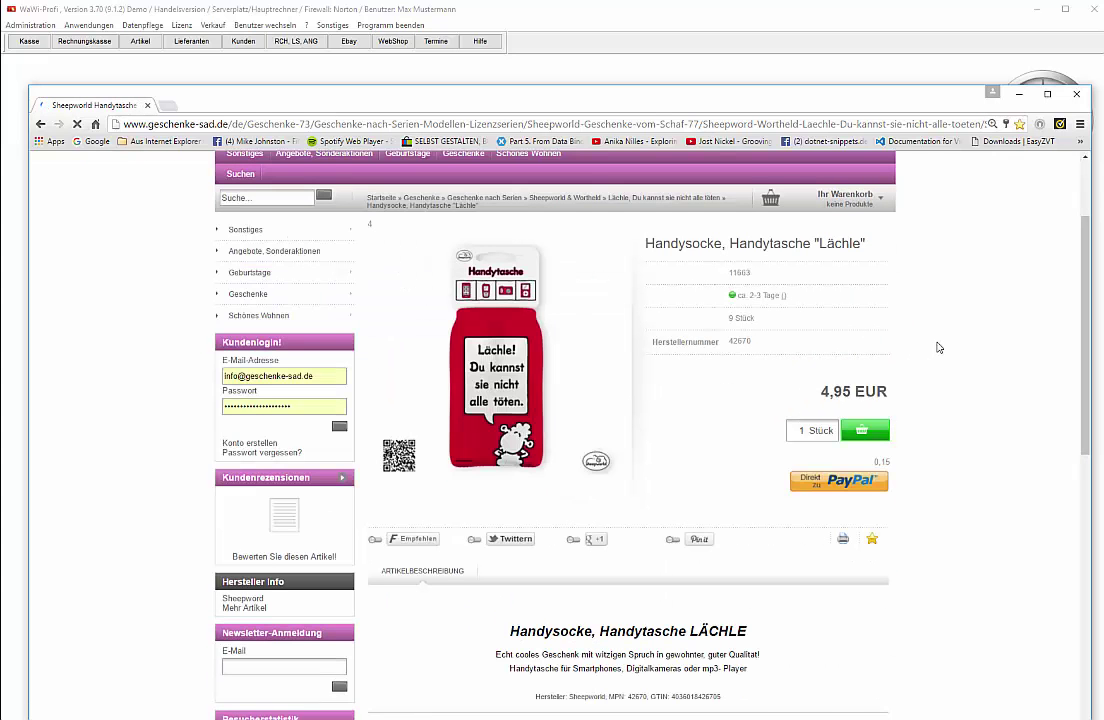
drag(756, 337, 726, 339)
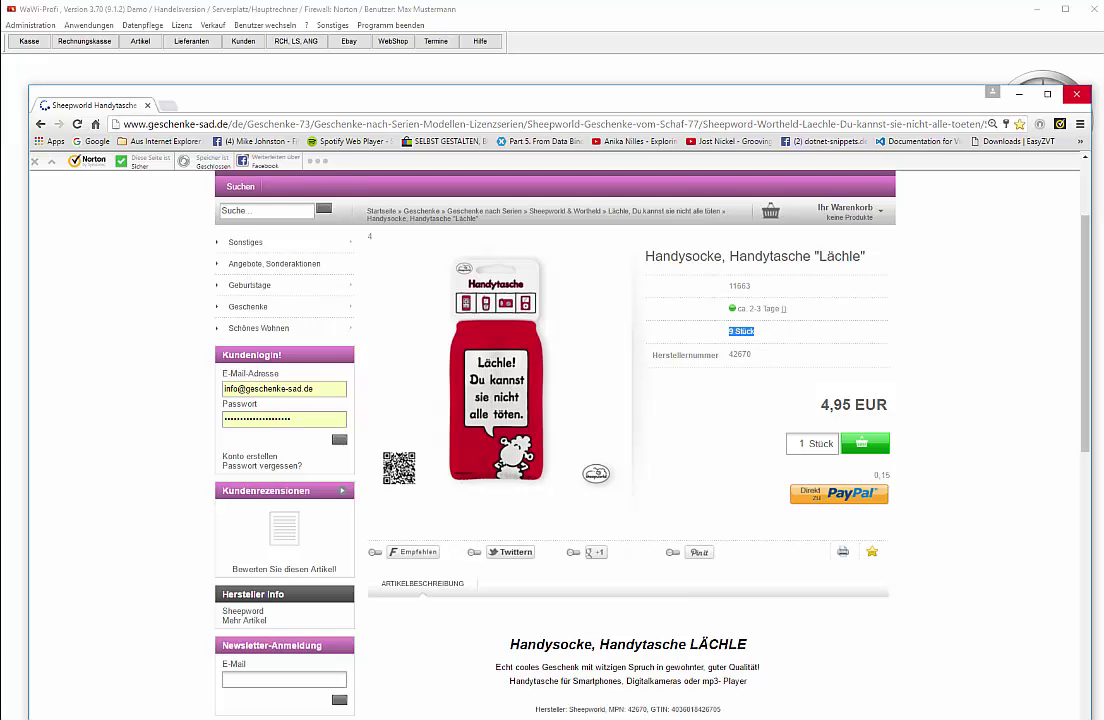
click(1076, 93)
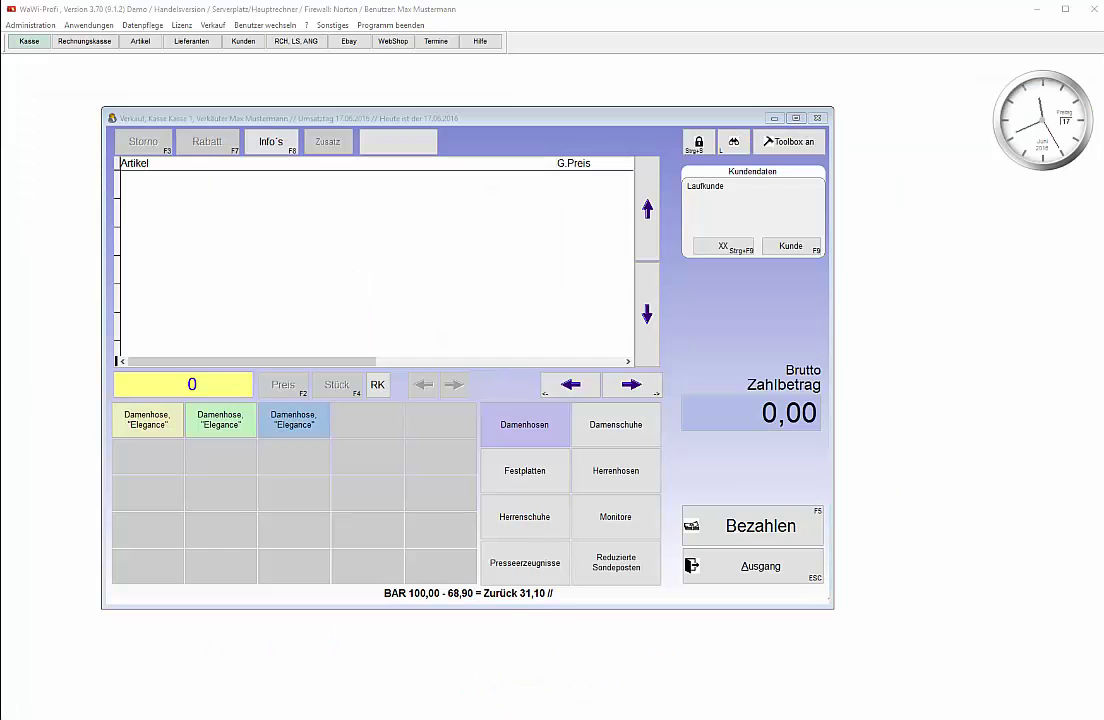
- Void the latest cash receipt for 68,90 with payout today and no printed receipt, clear the date filter, and close the receipt copies
click(156, 393)
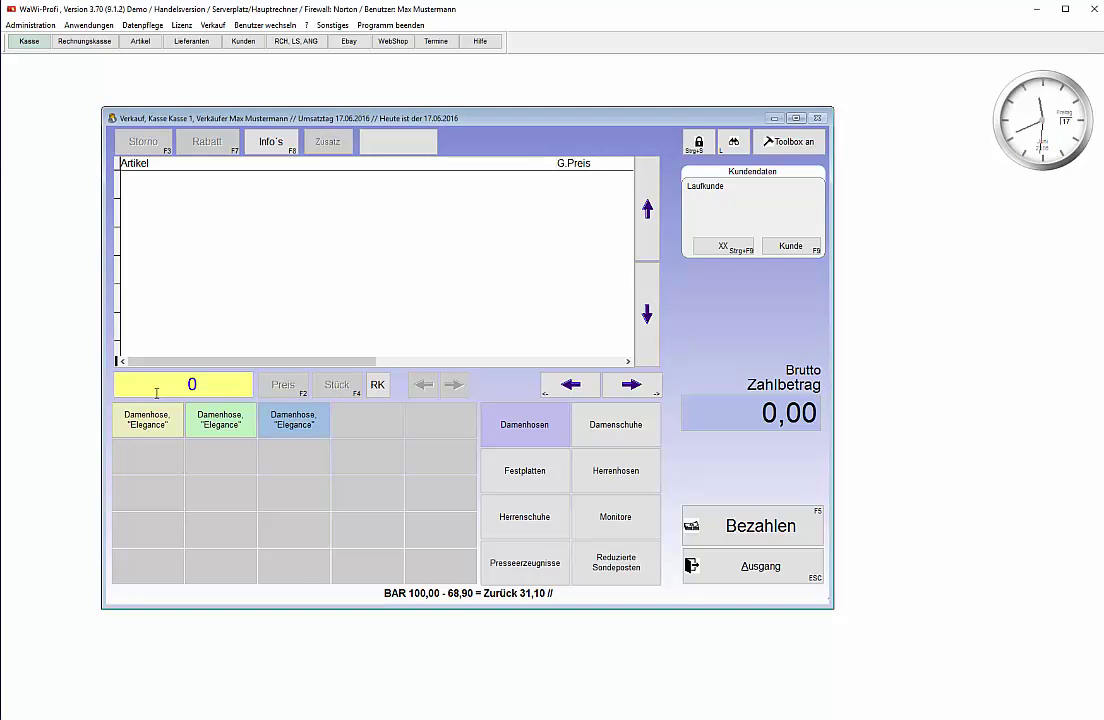
key(F8)
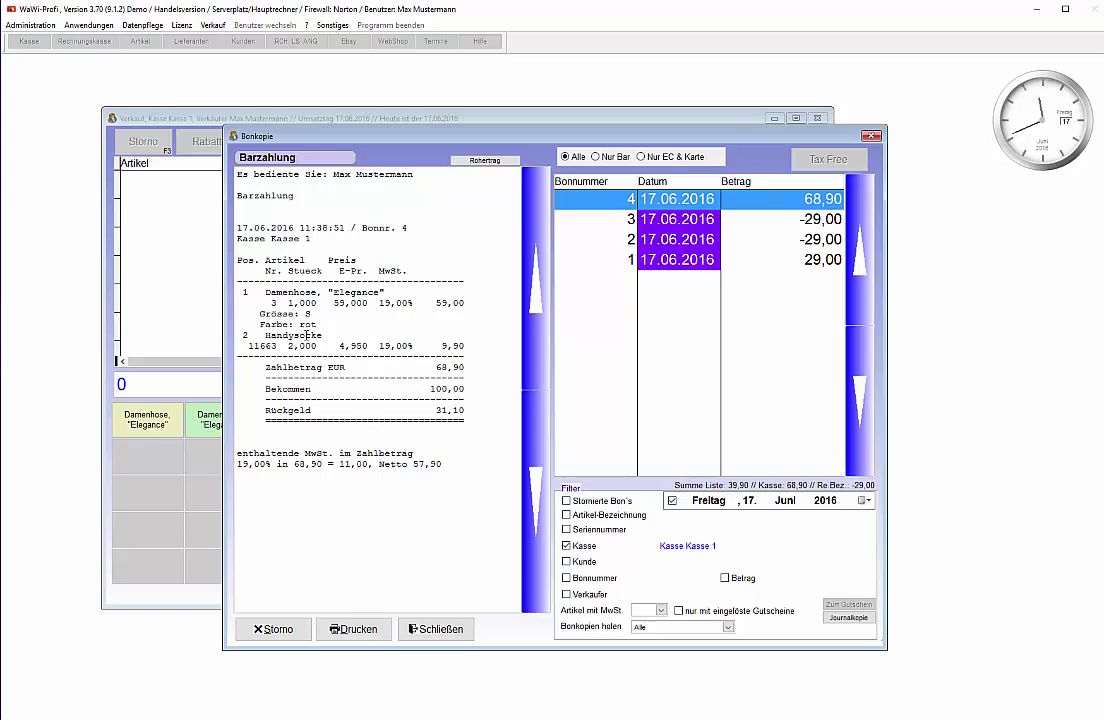
mouse_move(325, 337)
mouse_down()
mouse_move(252, 346)
mouse_move(320, 352)
mouse_up()
click(272, 629)
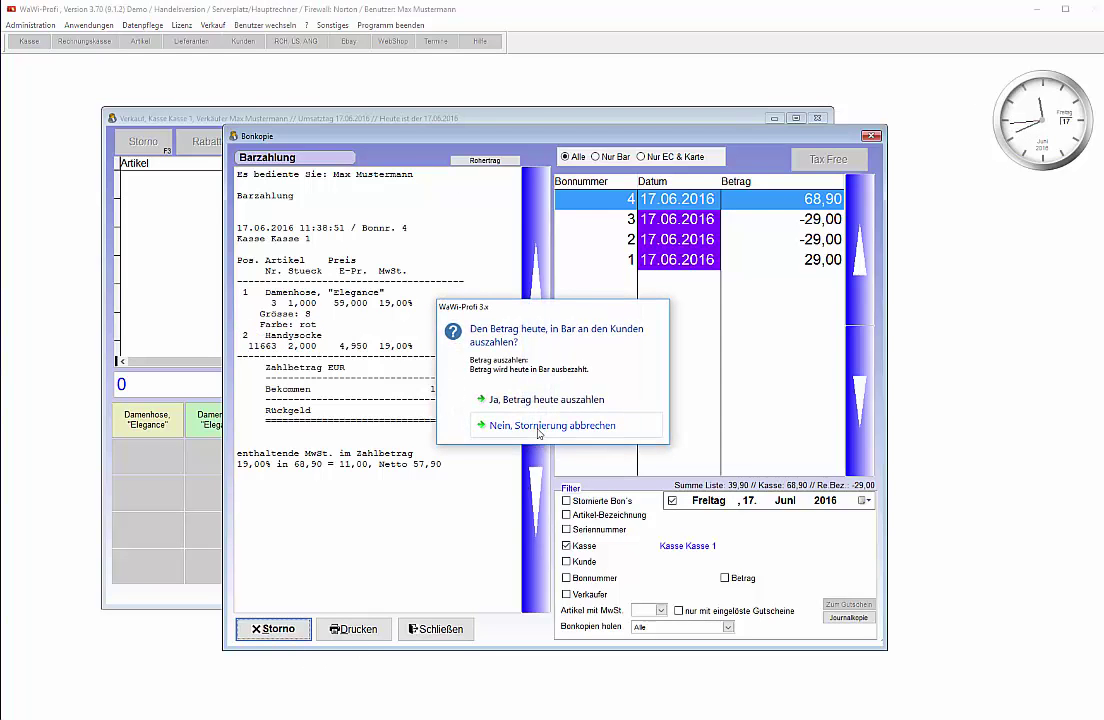
click(544, 400)
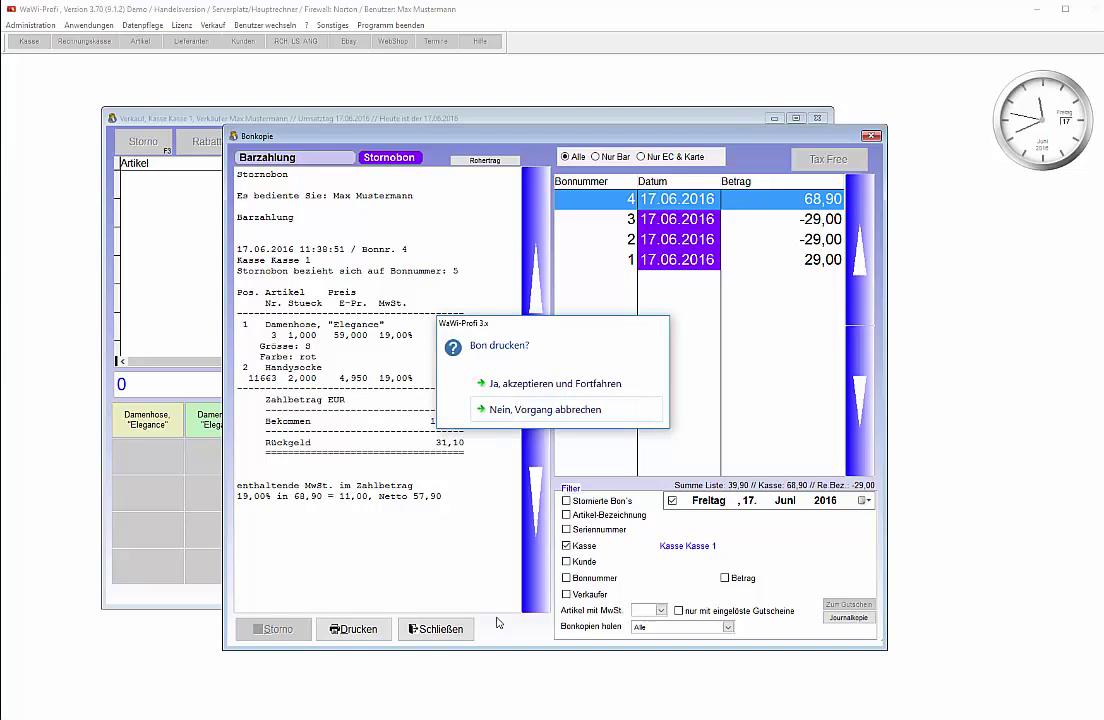
click(549, 410)
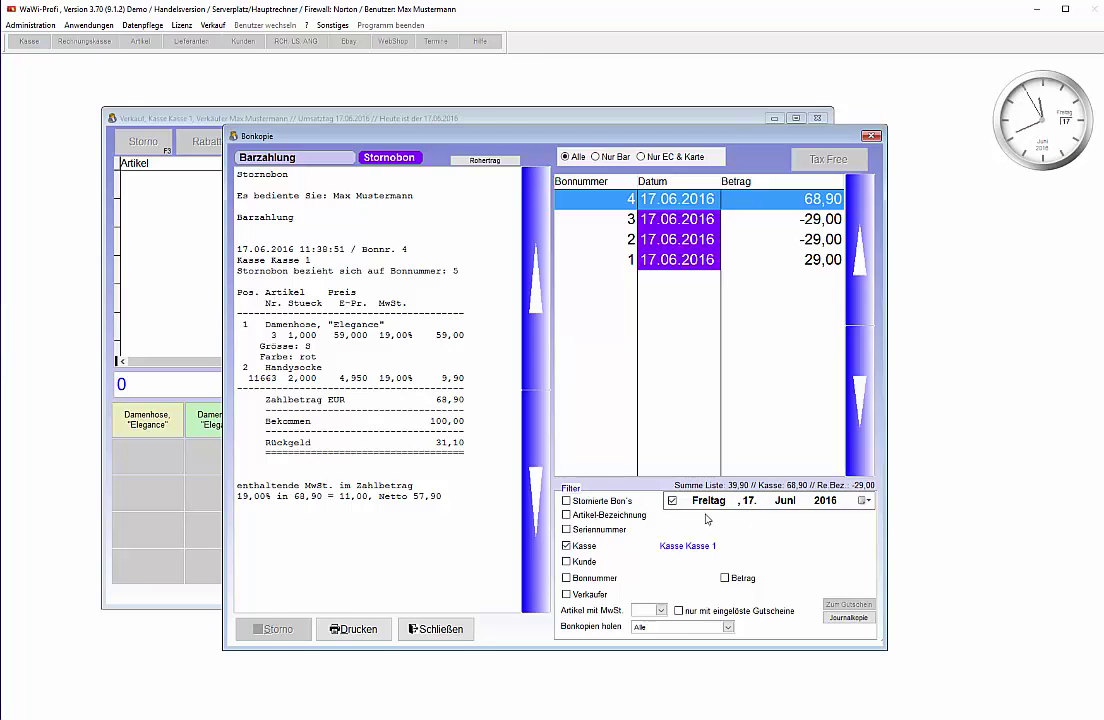
click(672, 500)
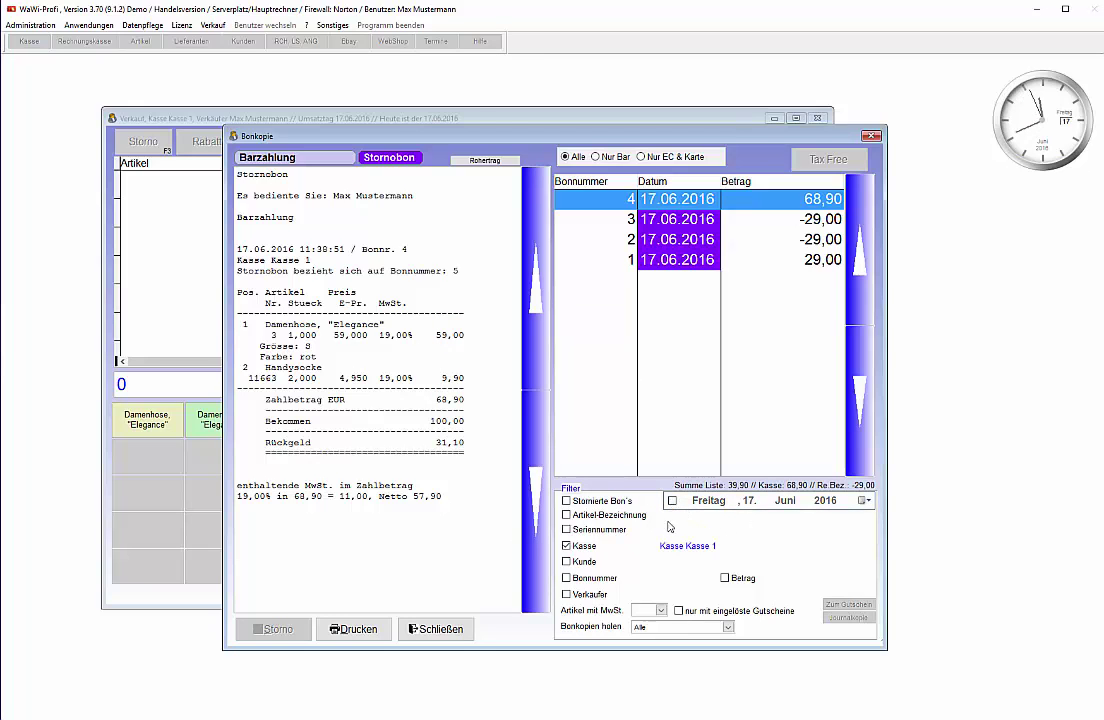
click(437, 630)
- Reload the Handysocke page in the web shop and check its stock after the voided sale
key(alt+Tab)
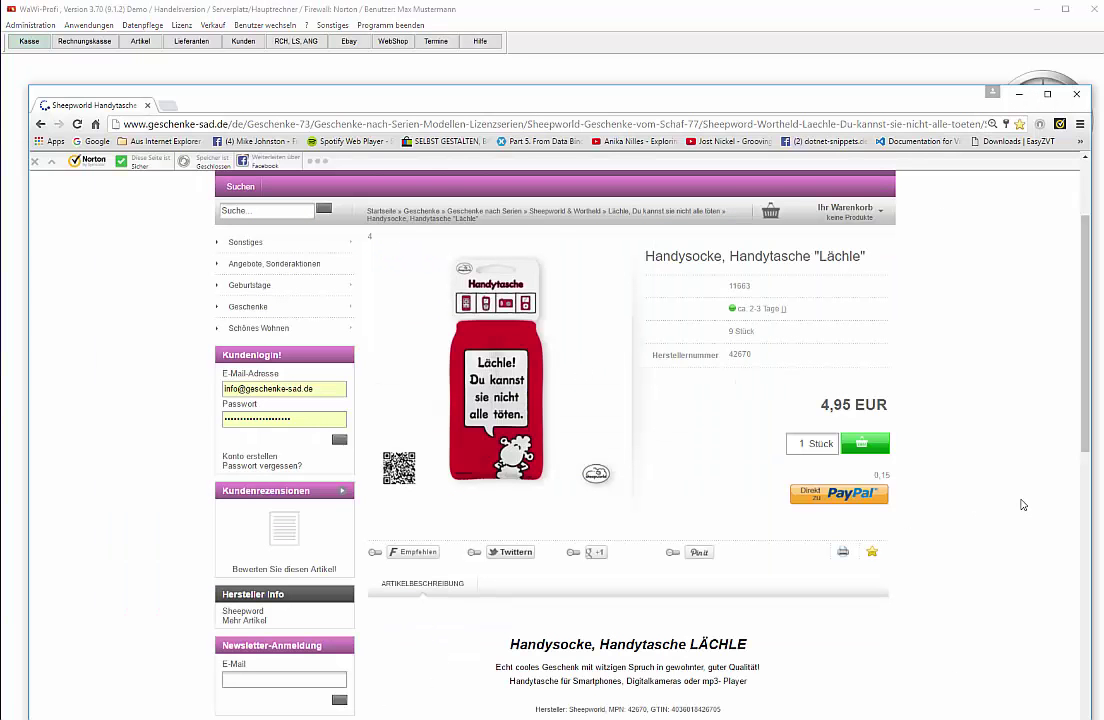
key(F5)
triple_click(748, 330)
click(464, 27)
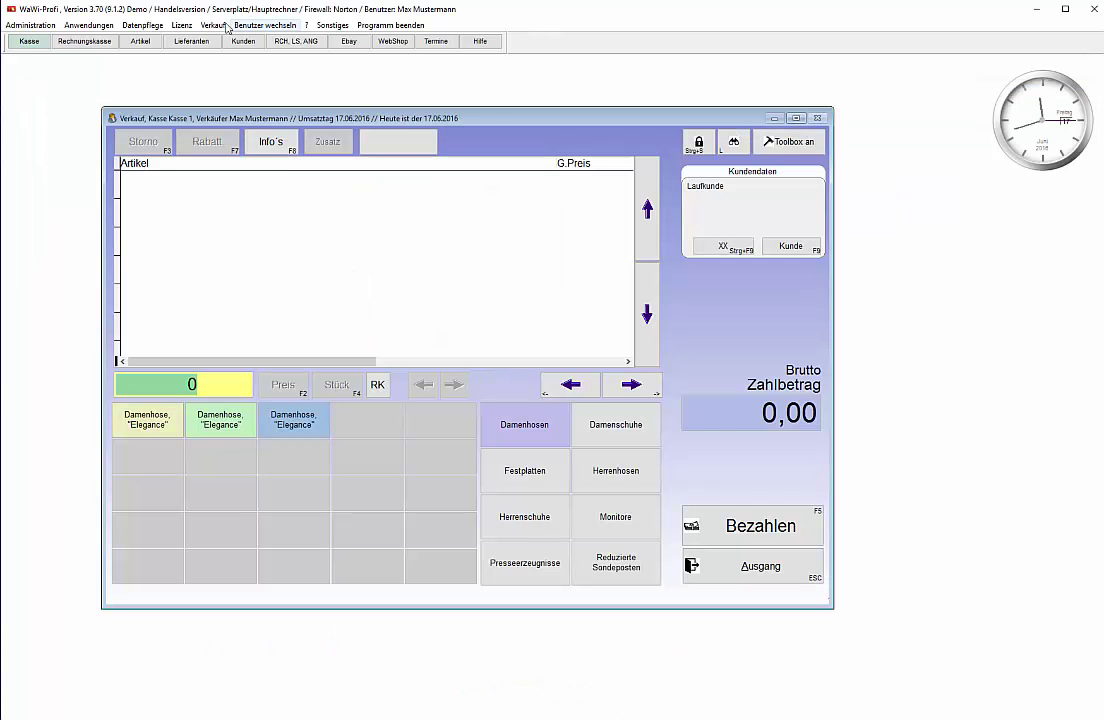
- Open the article master and show the Handysocke record, article 11663, to compare its stock with the shop
click(139, 42)
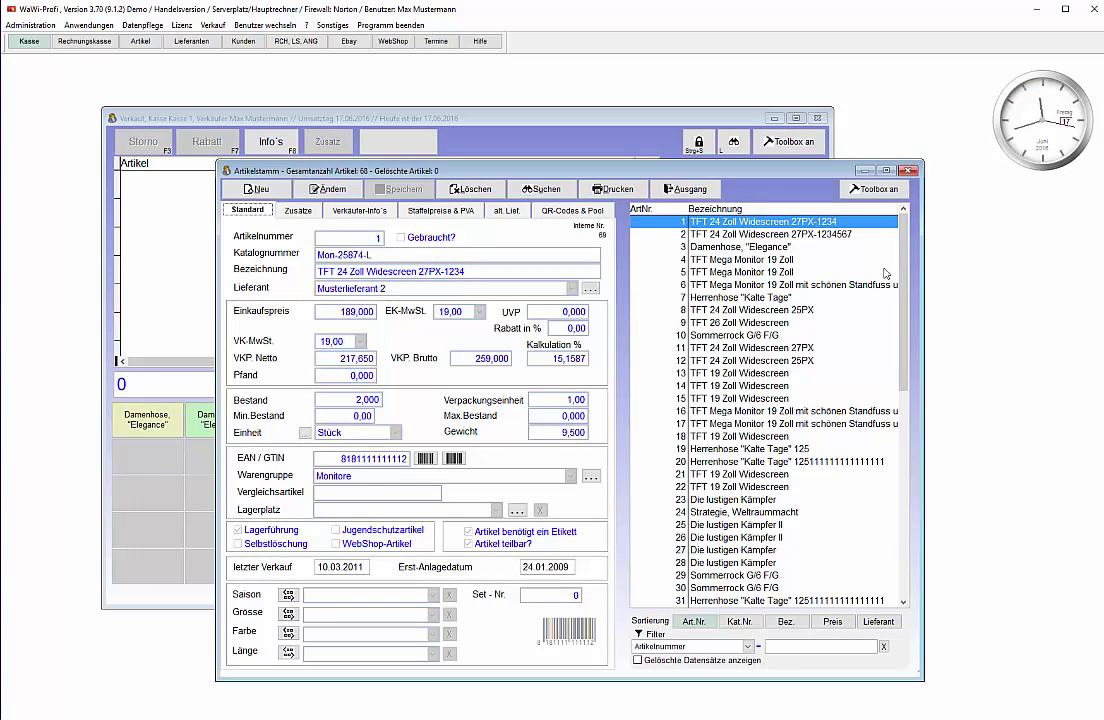
scroll(917, 370, down, 15)
click(720, 410)
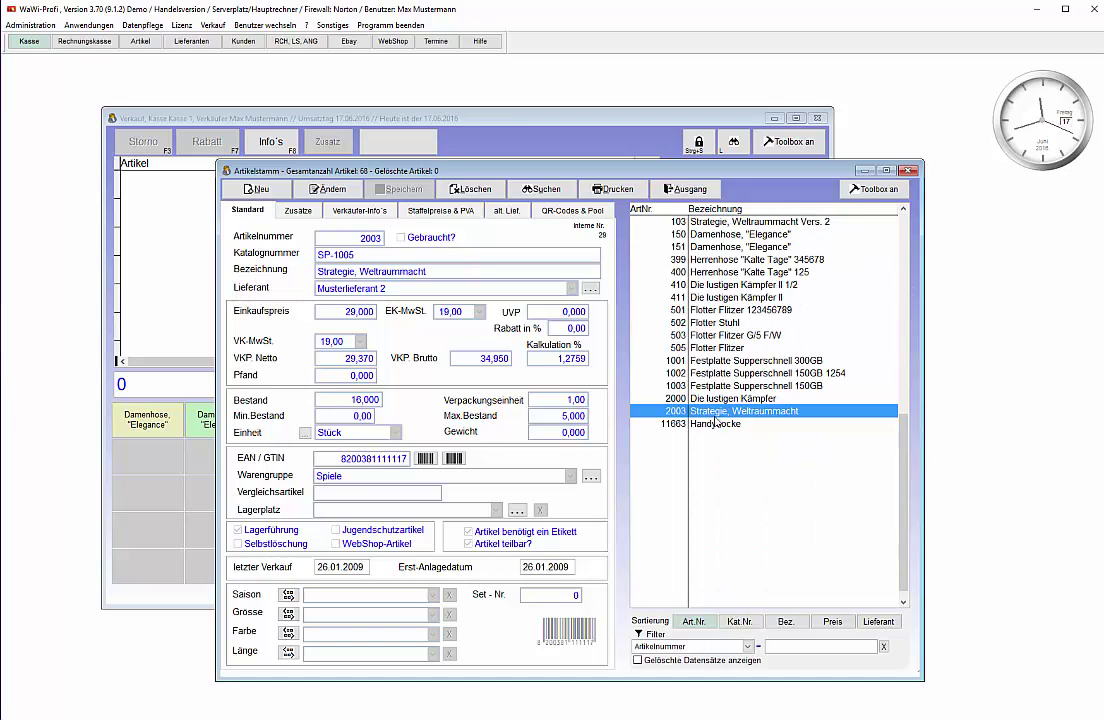
click(712, 424)
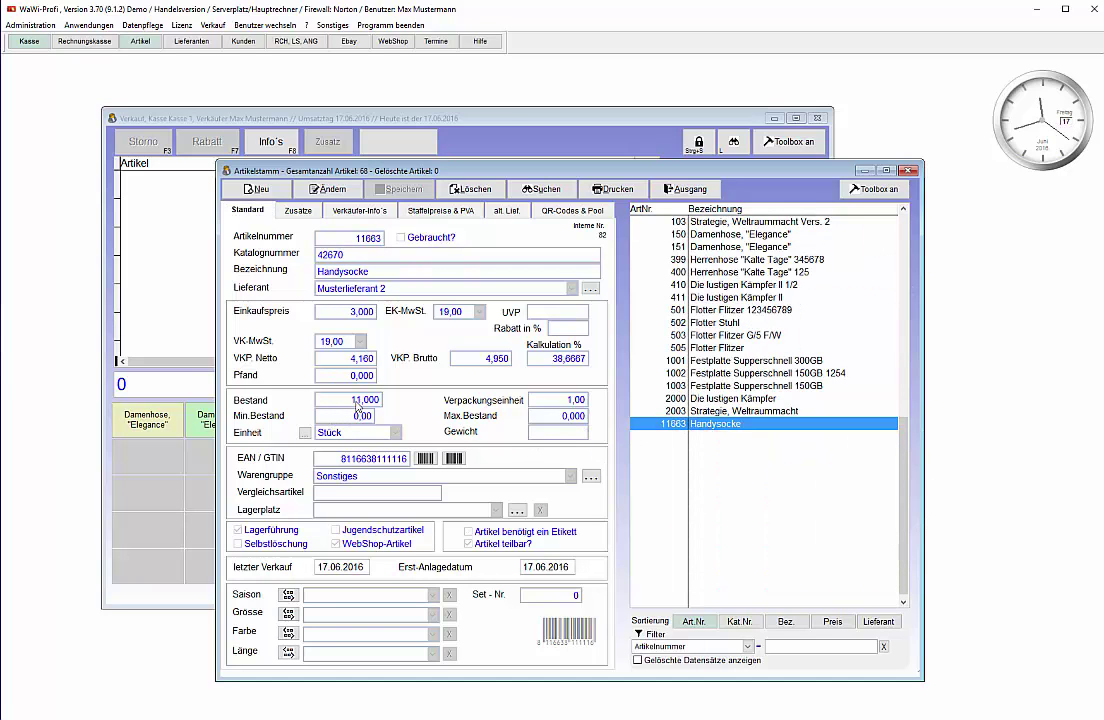